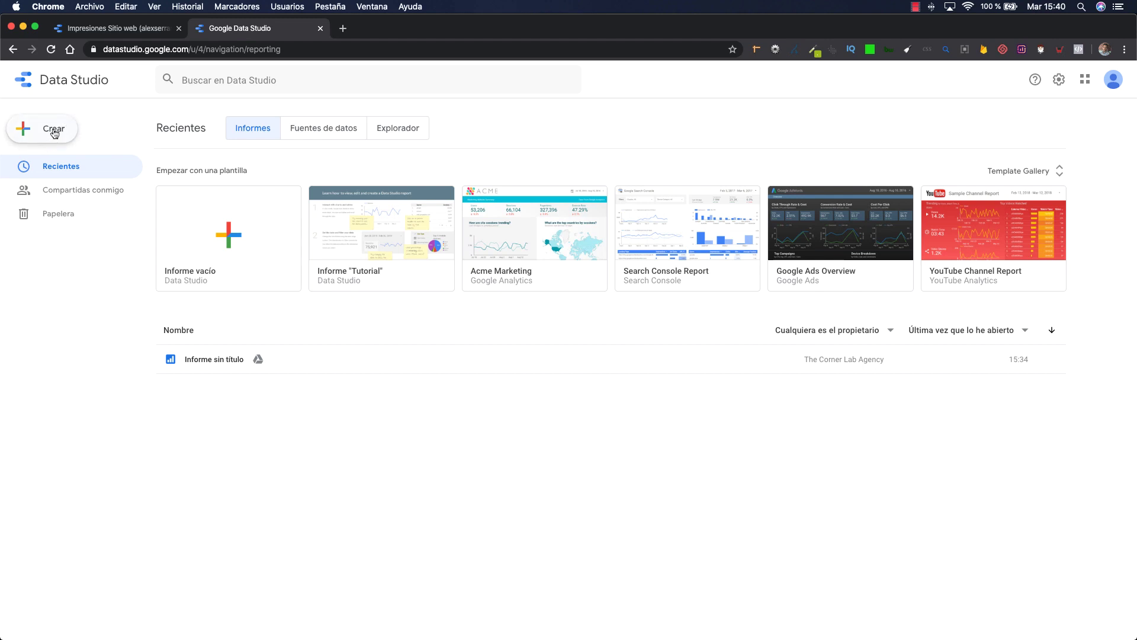
Step: Start a new data source, browse the available connectors and choose Google's Search Console connector
left_click(55, 133)
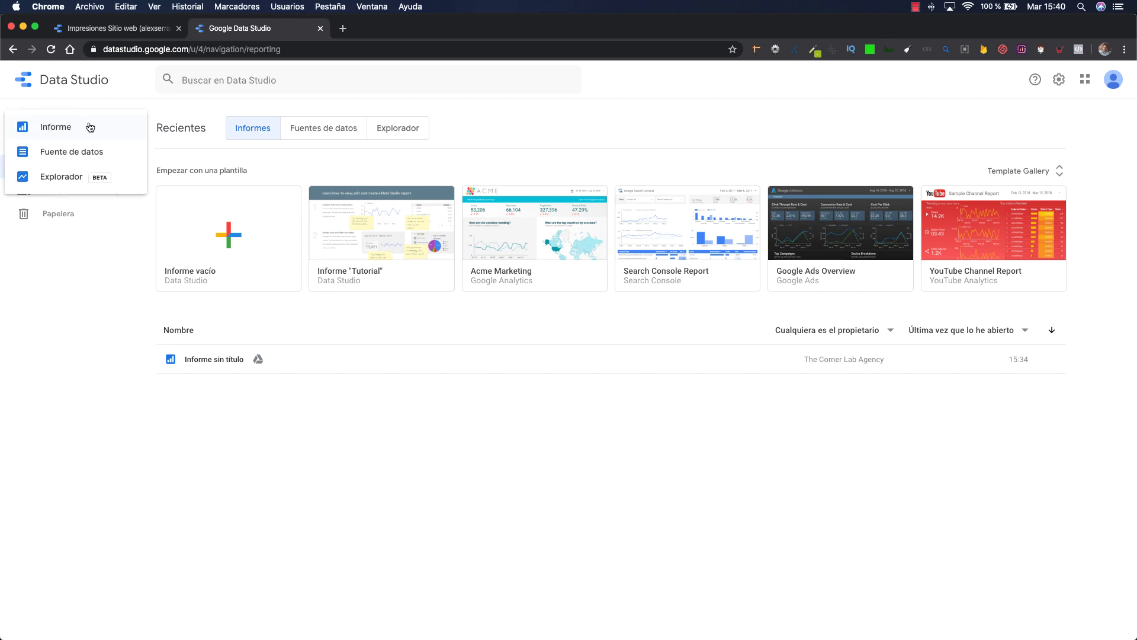
left_click(82, 155)
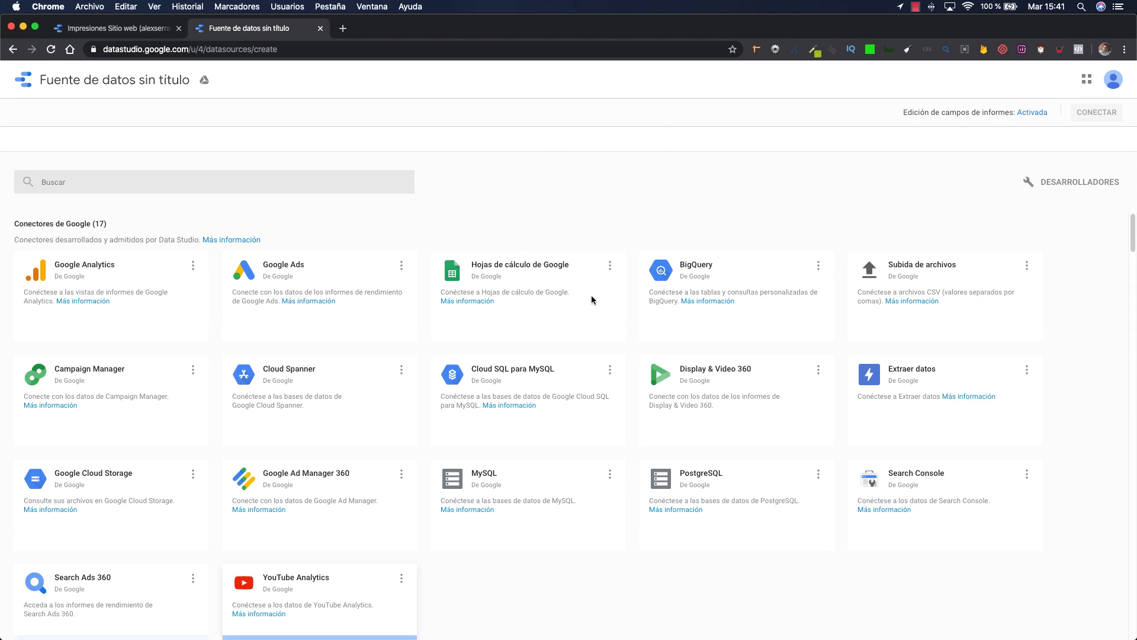
scroll(459, 323, "down", 10)
scroll(832, 336, "down", 15)
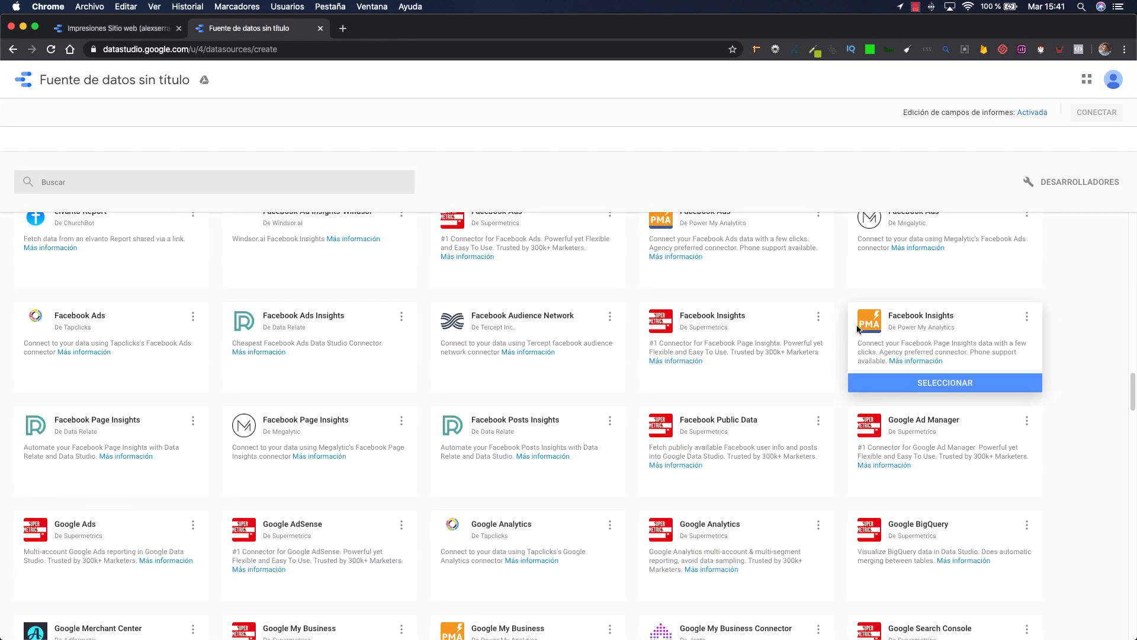
scroll(534, 340, "up", 15)
scroll(533, 340, "up", 15)
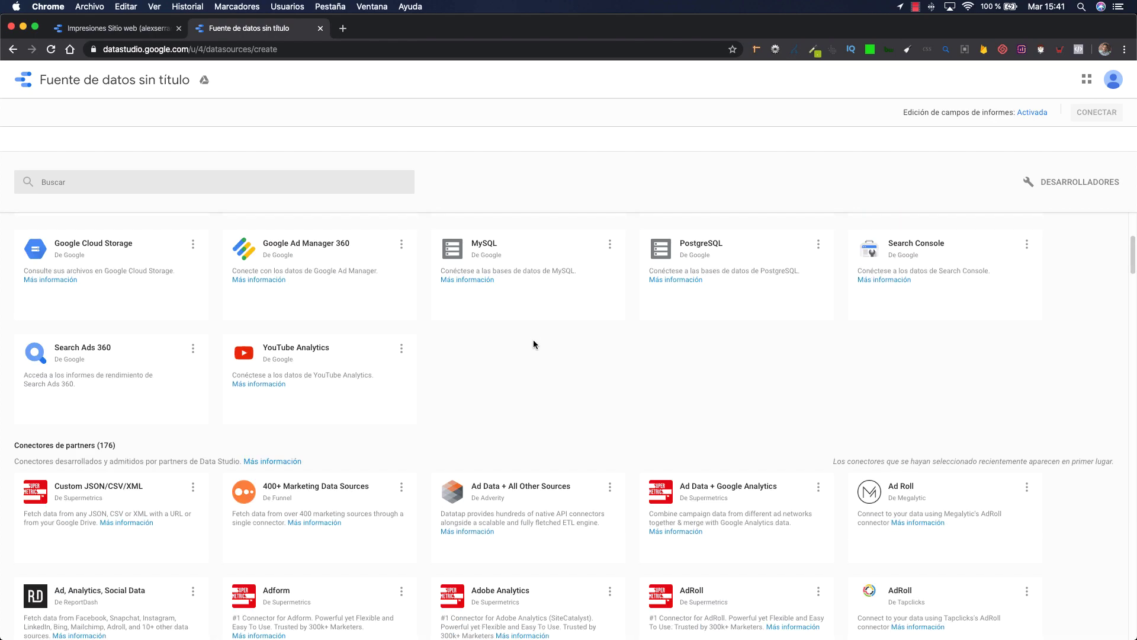
scroll(506, 292, "down", 3)
scroll(506, 290, "up", 5)
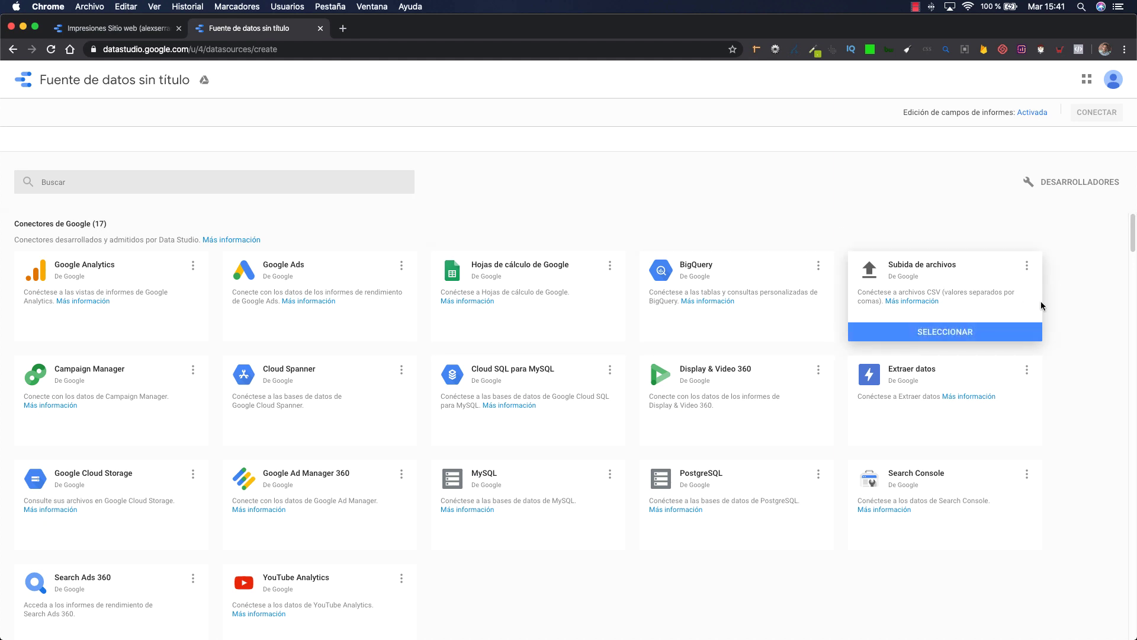
scroll(1091, 421, "down", 1)
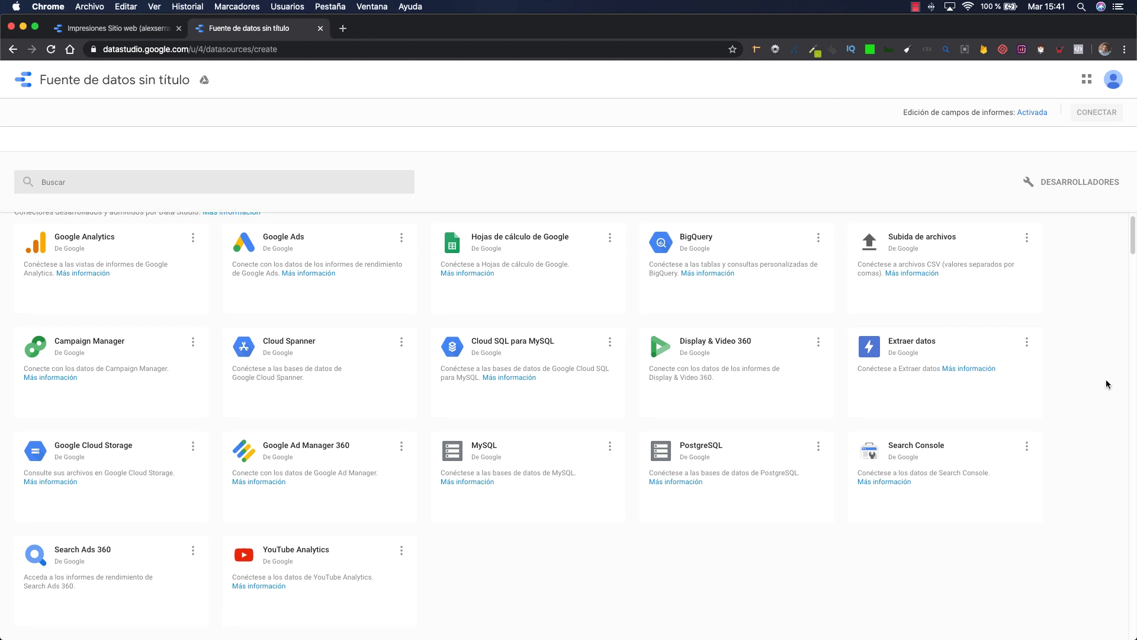
mouse_move(976, 503)
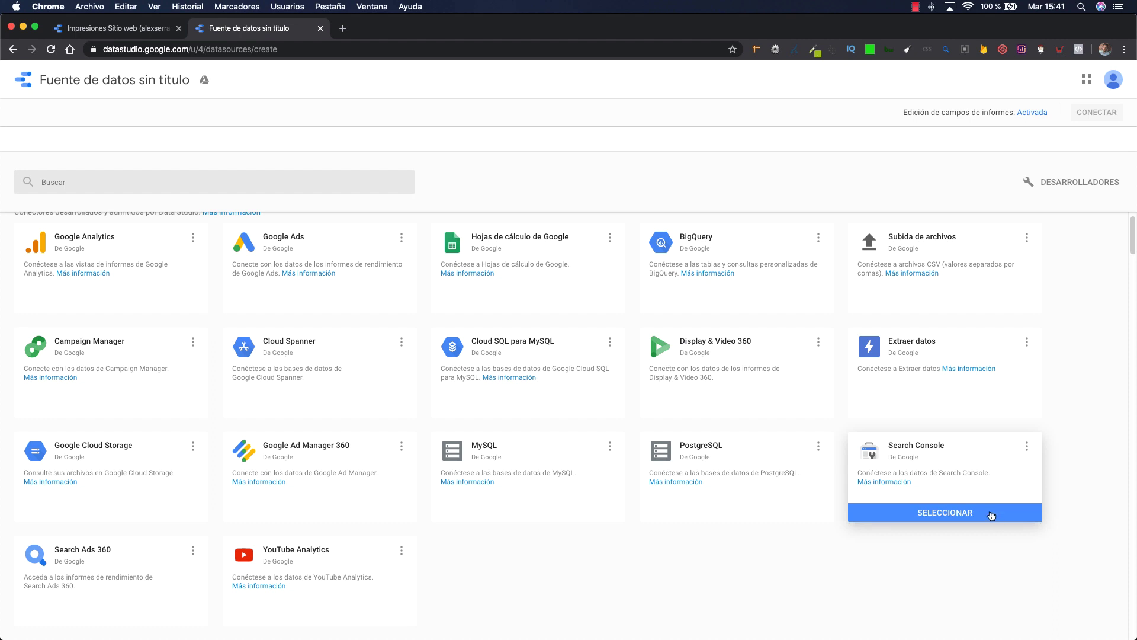
left_click(941, 515)
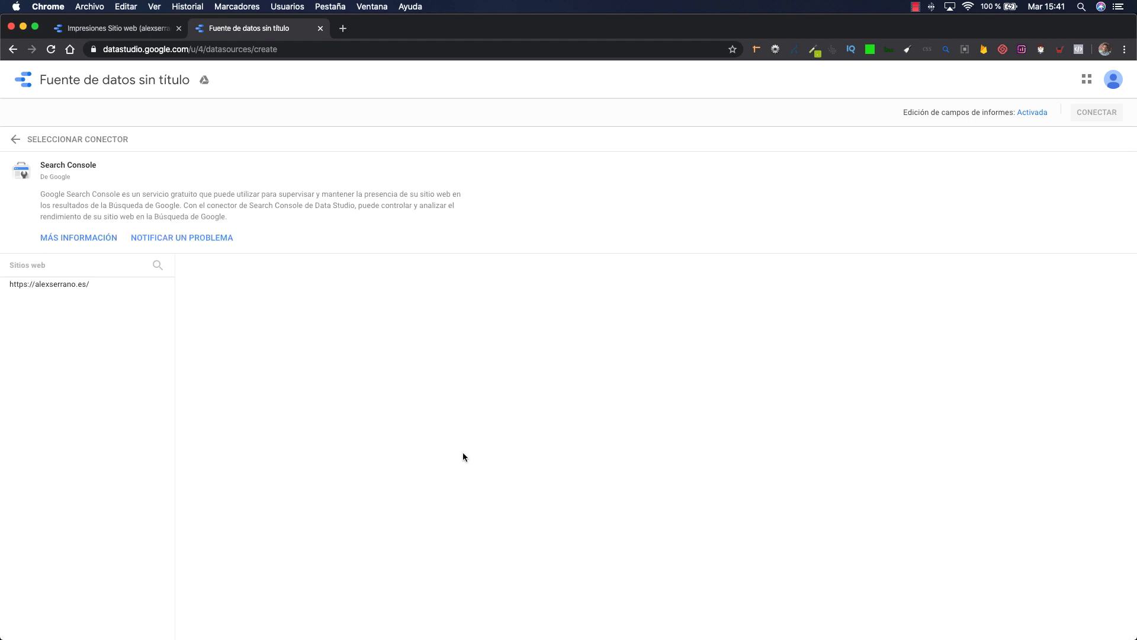
left_click(107, 289)
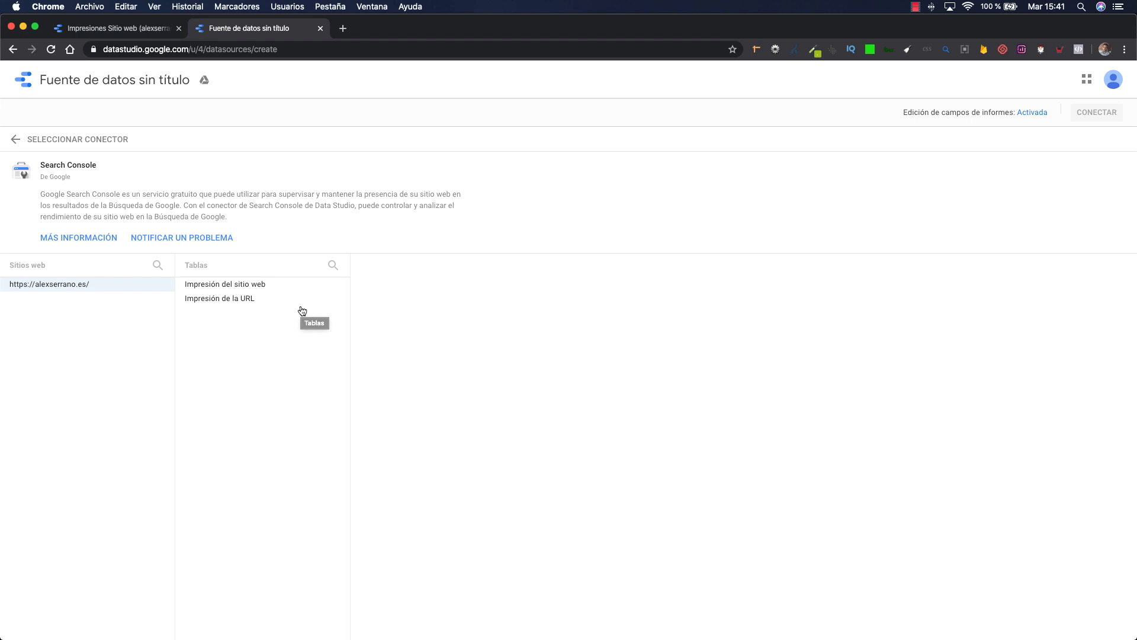
left_click(265, 289)
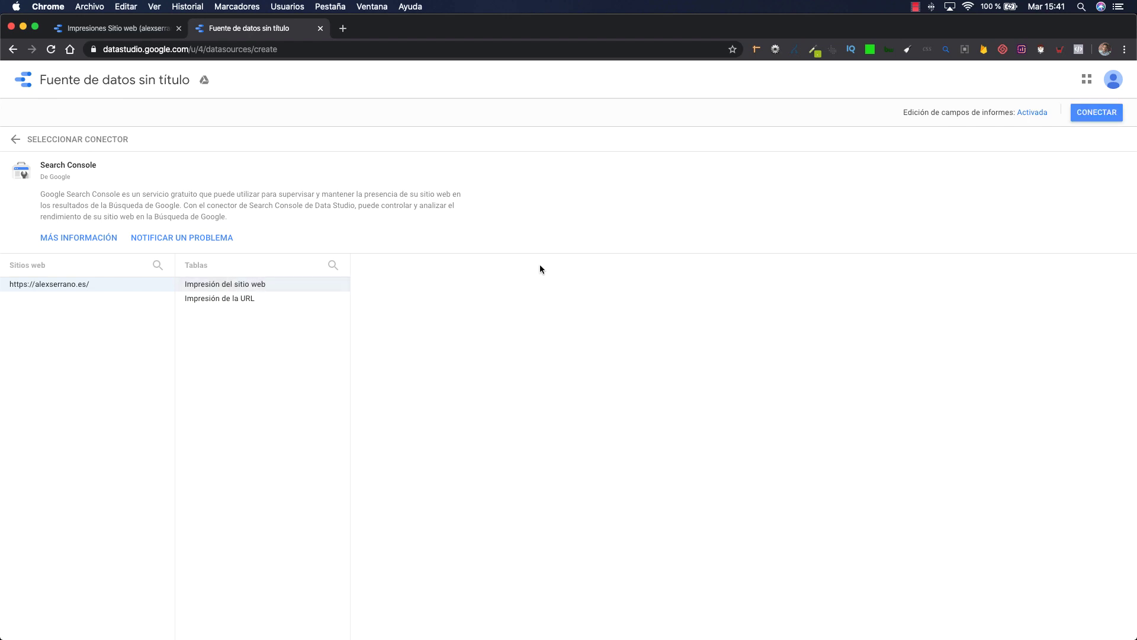
left_click(1094, 114)
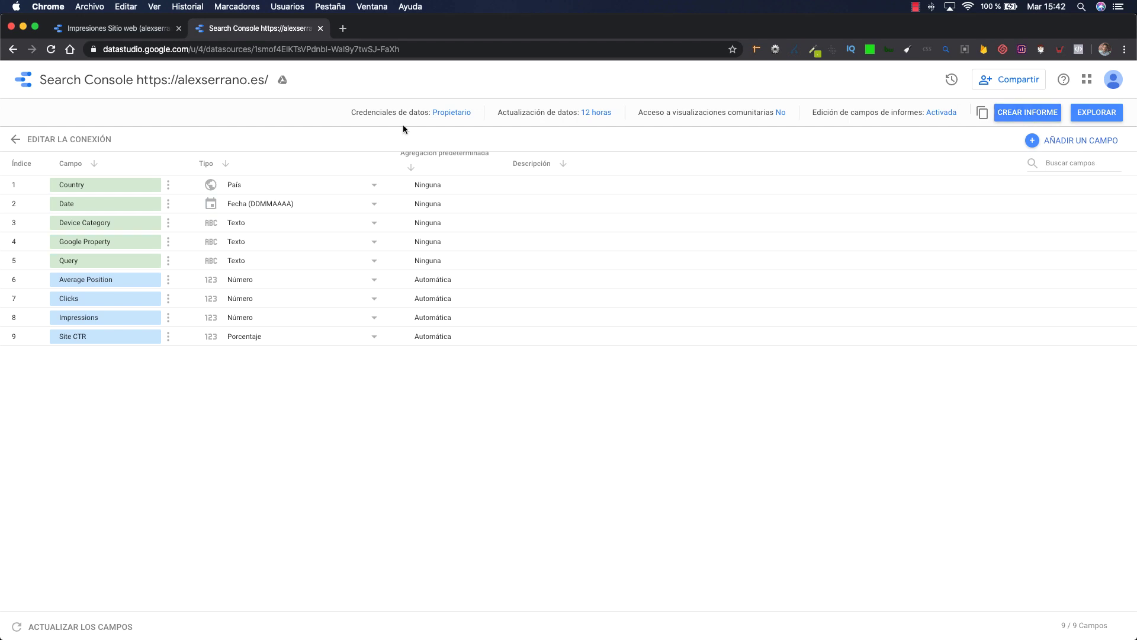
Step: Rename the data source as "Impresiones sitio web - alexserrano.es"
left_click(67, 77)
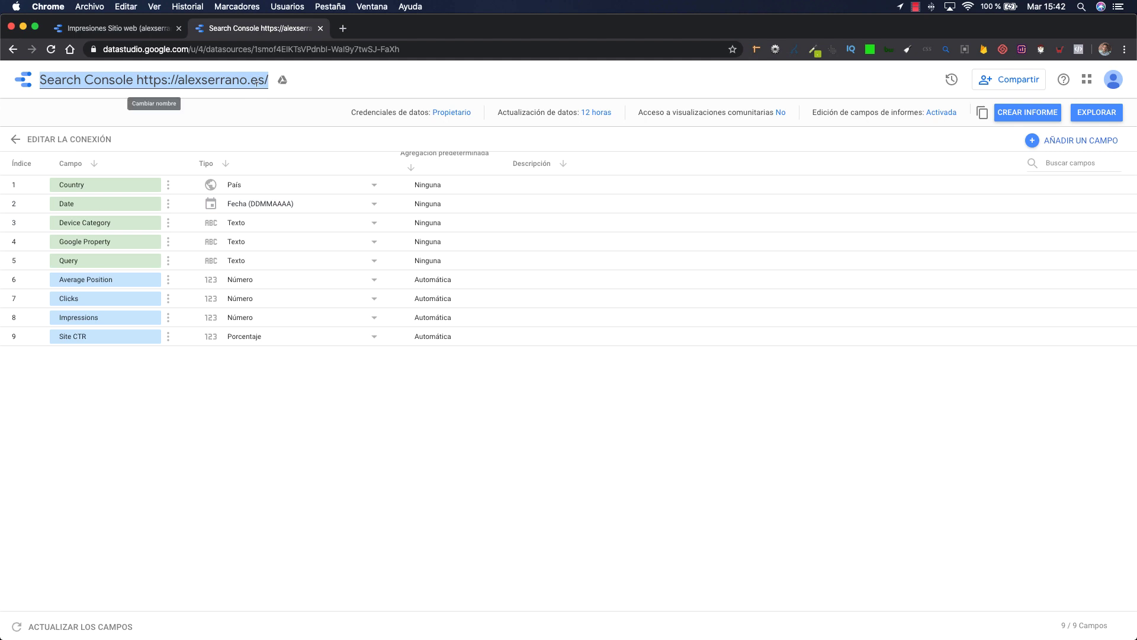
type("Im")
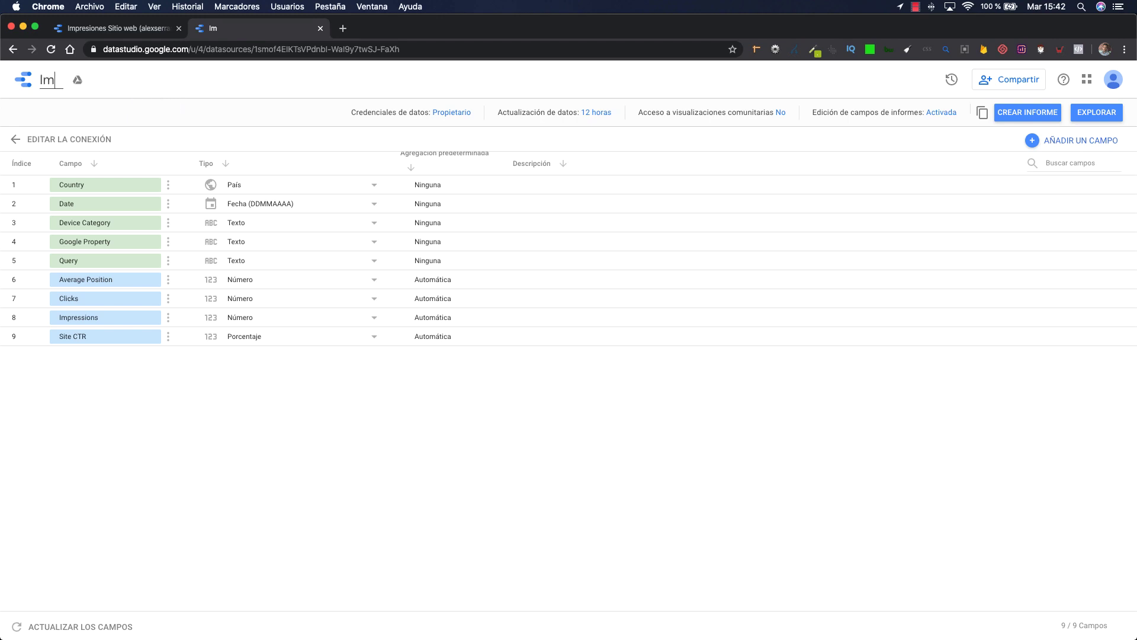
type("presiones sitio web")
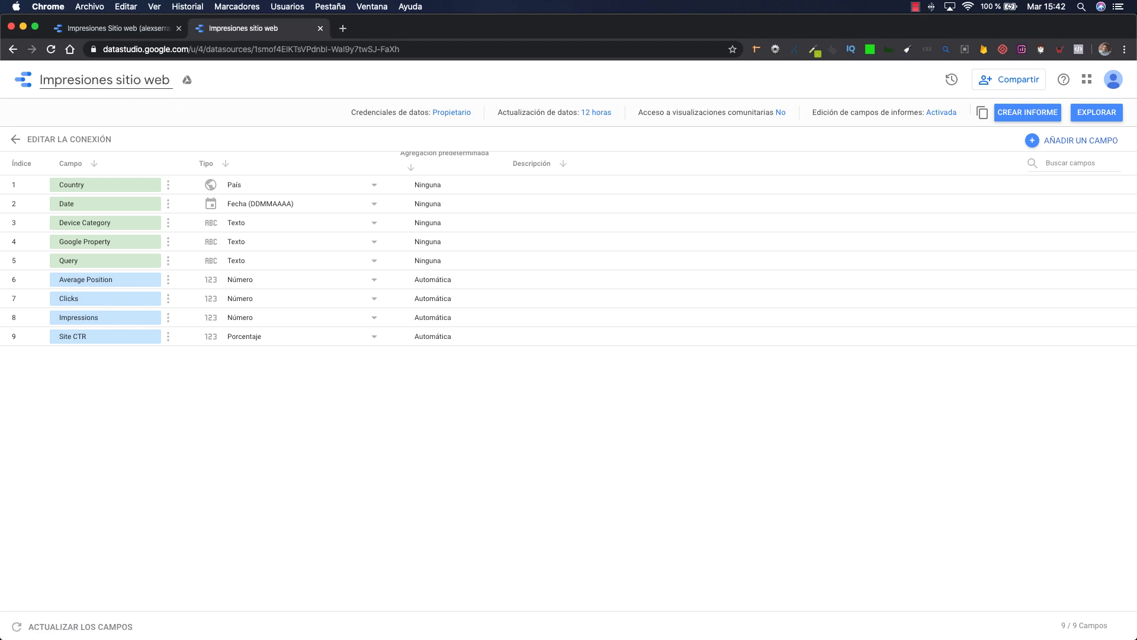
type(" - alexserrano.es")
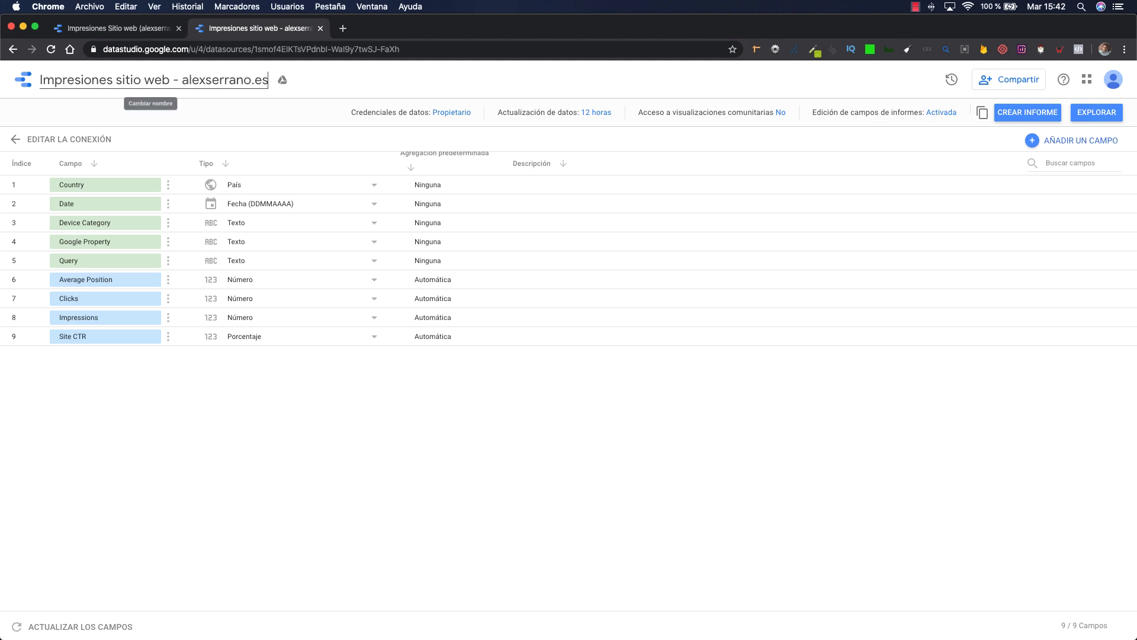
left_click(448, 520)
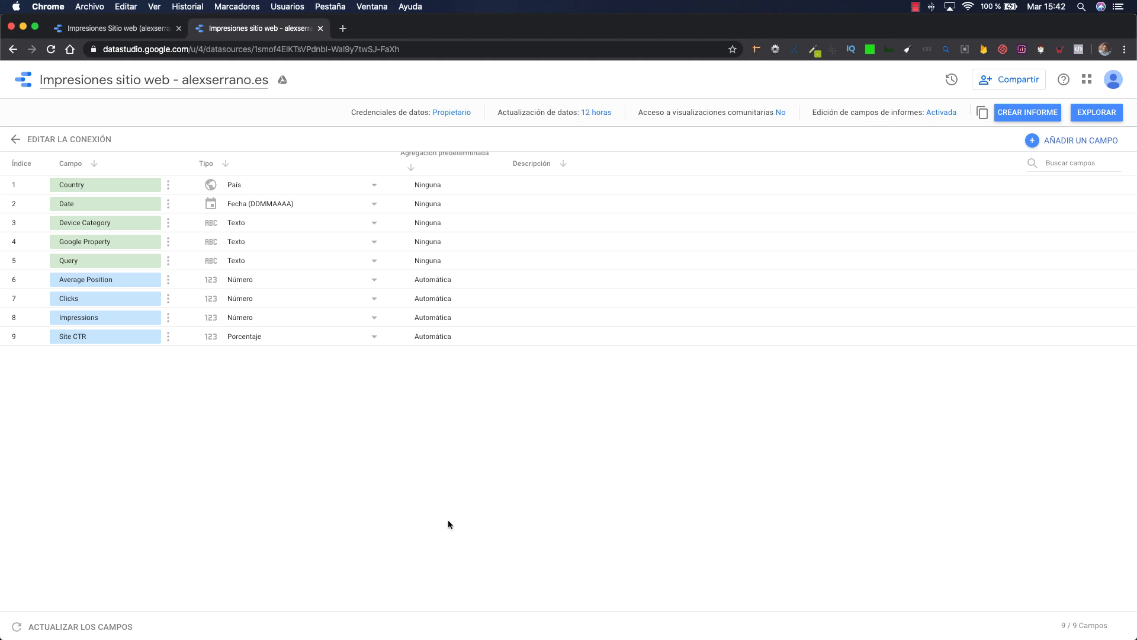
Step: Create a report from this data source, accept adding its data, and check the data source selection of the table
left_click(1046, 114)
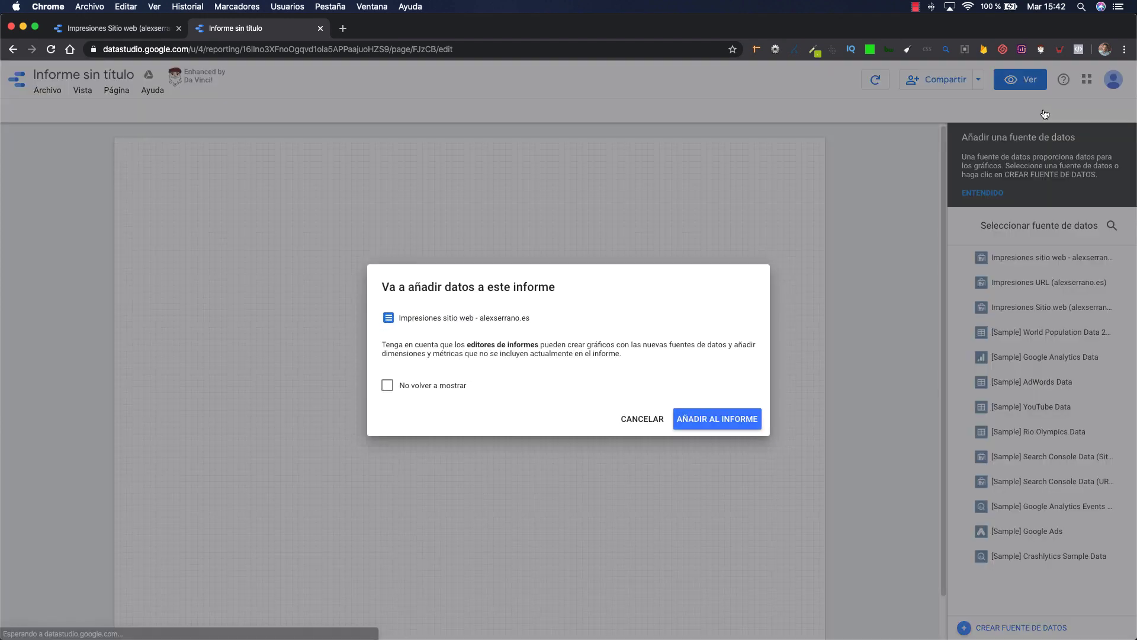
left_click(707, 424)
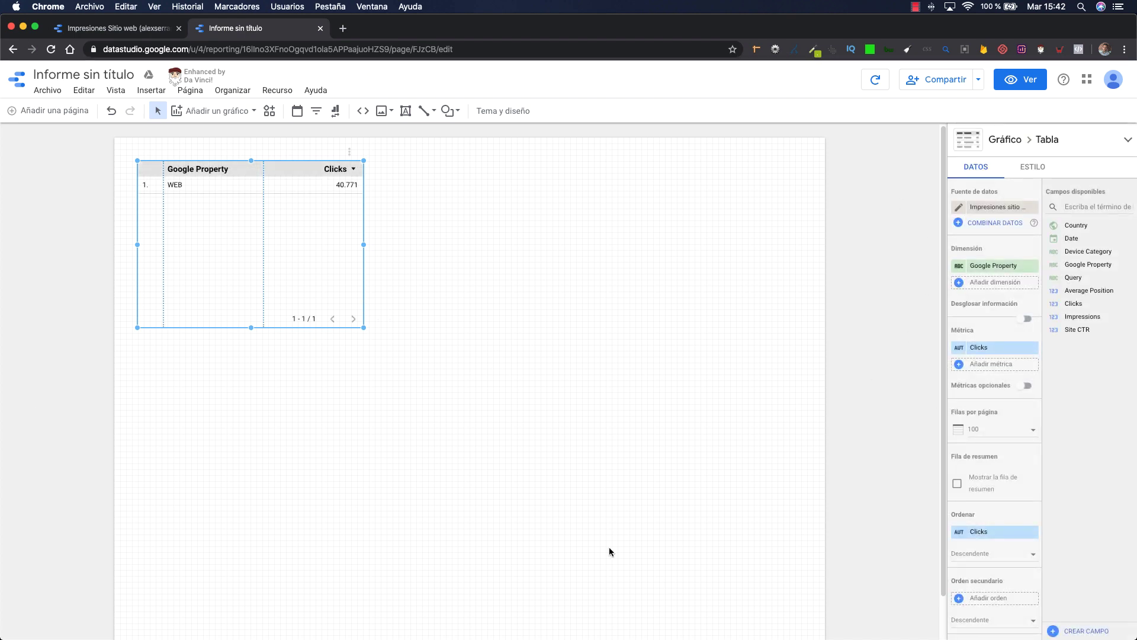
left_click(998, 208)
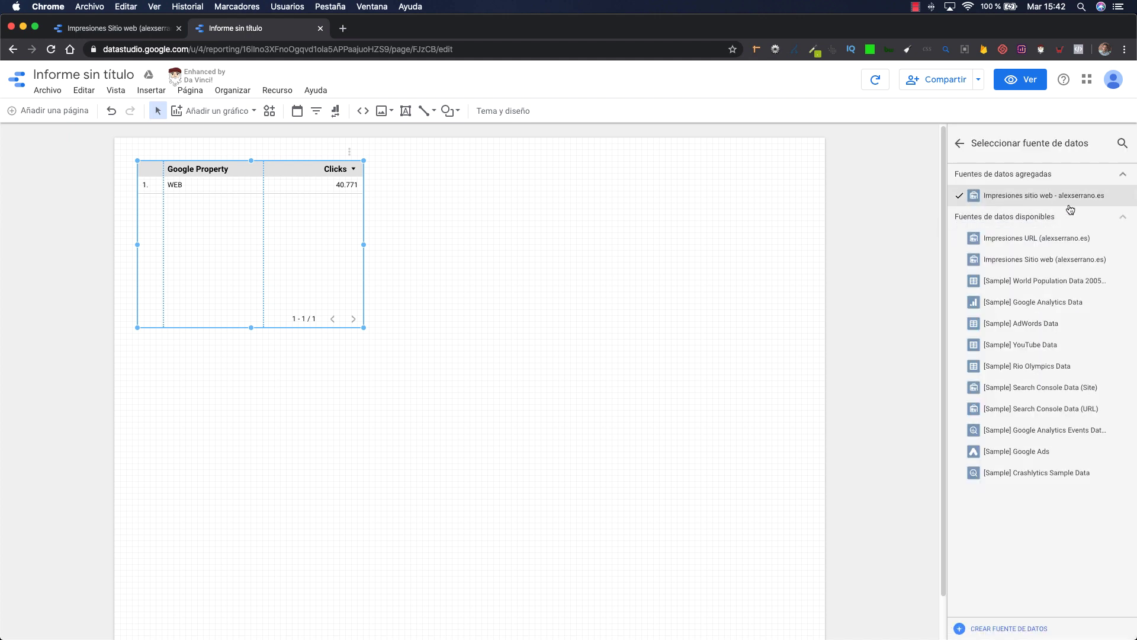
left_click(958, 145)
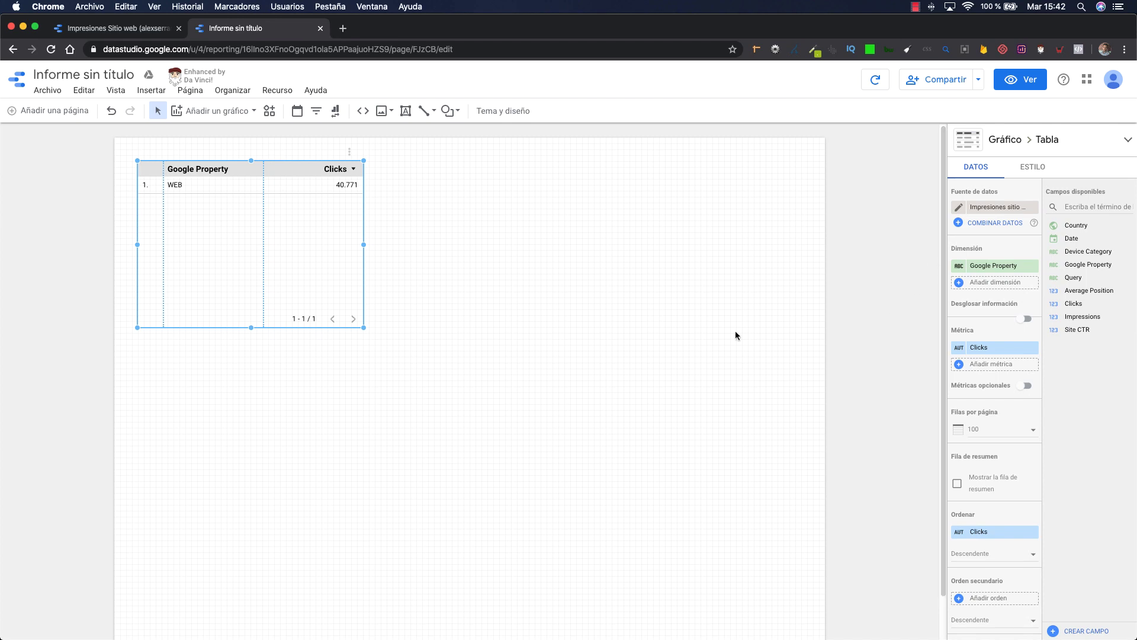
left_click(278, 90)
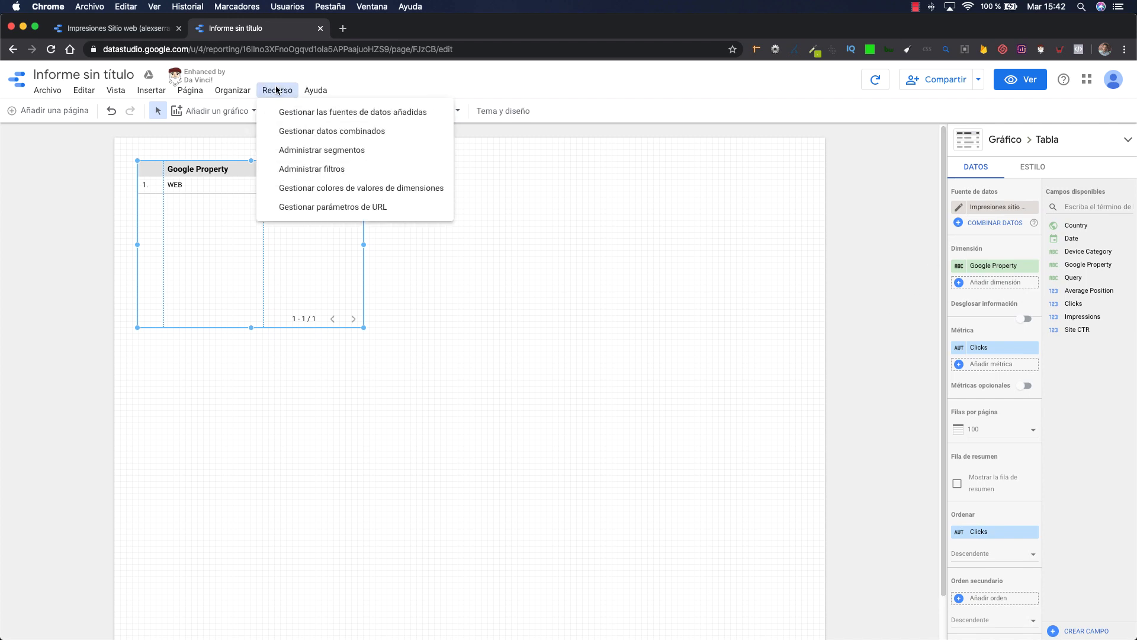
left_click(336, 112)
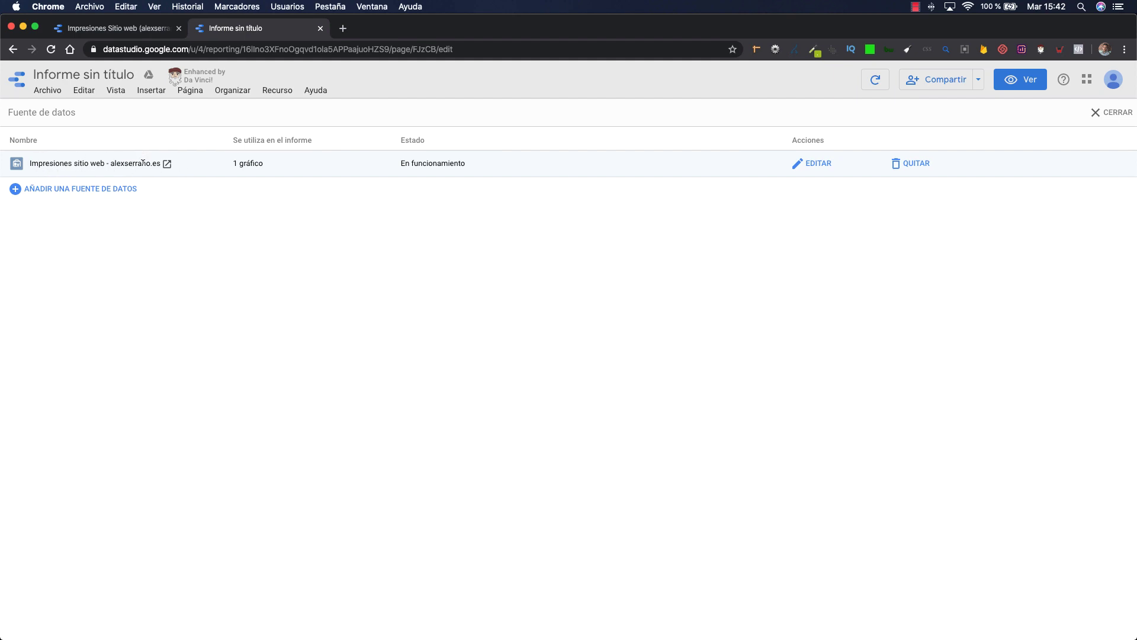
left_click(129, 191)
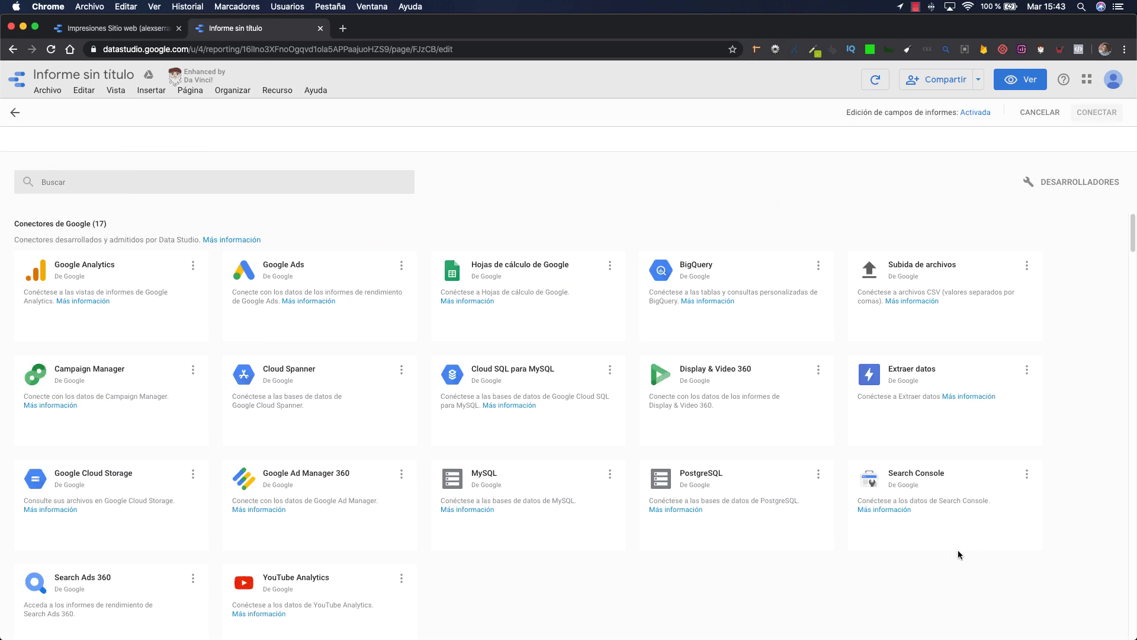
left_click(946, 540)
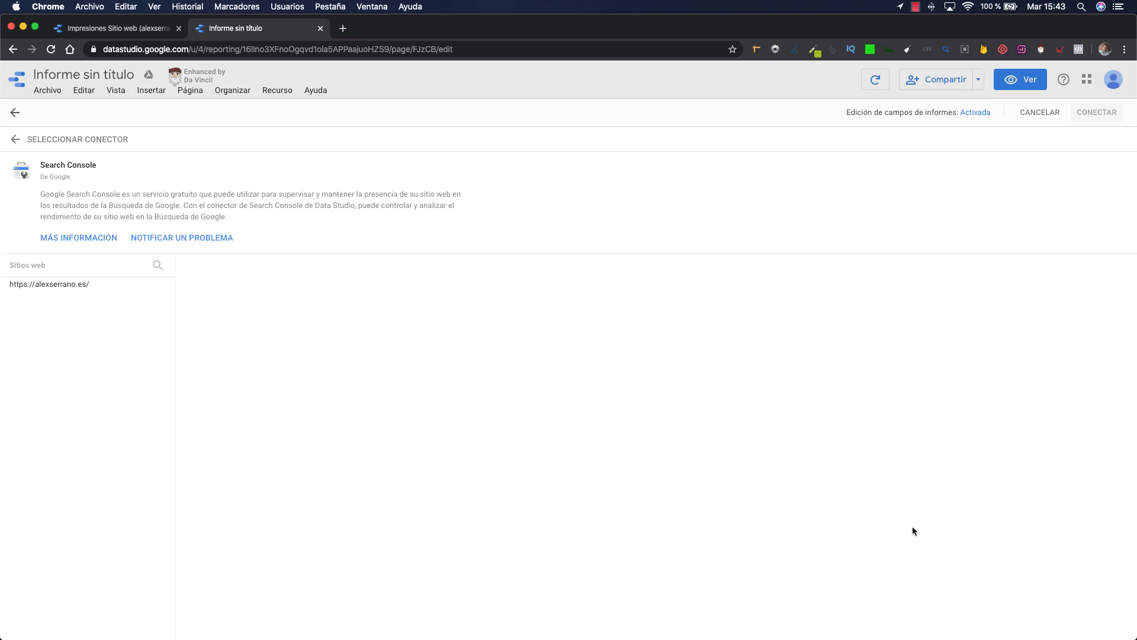
left_click(121, 286)
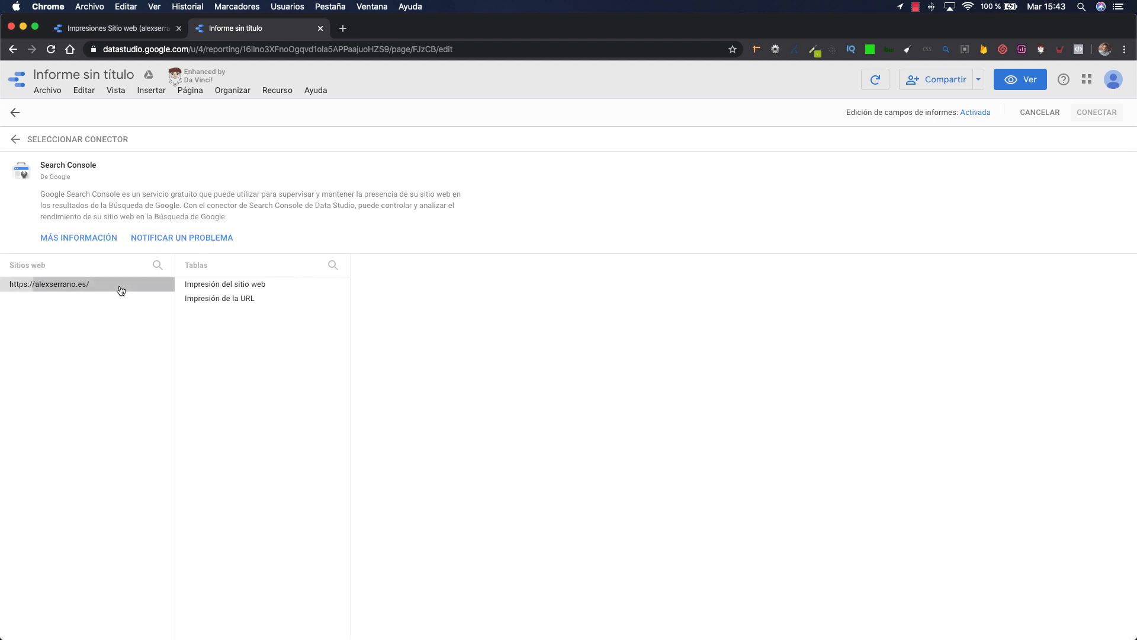
left_click(240, 298)
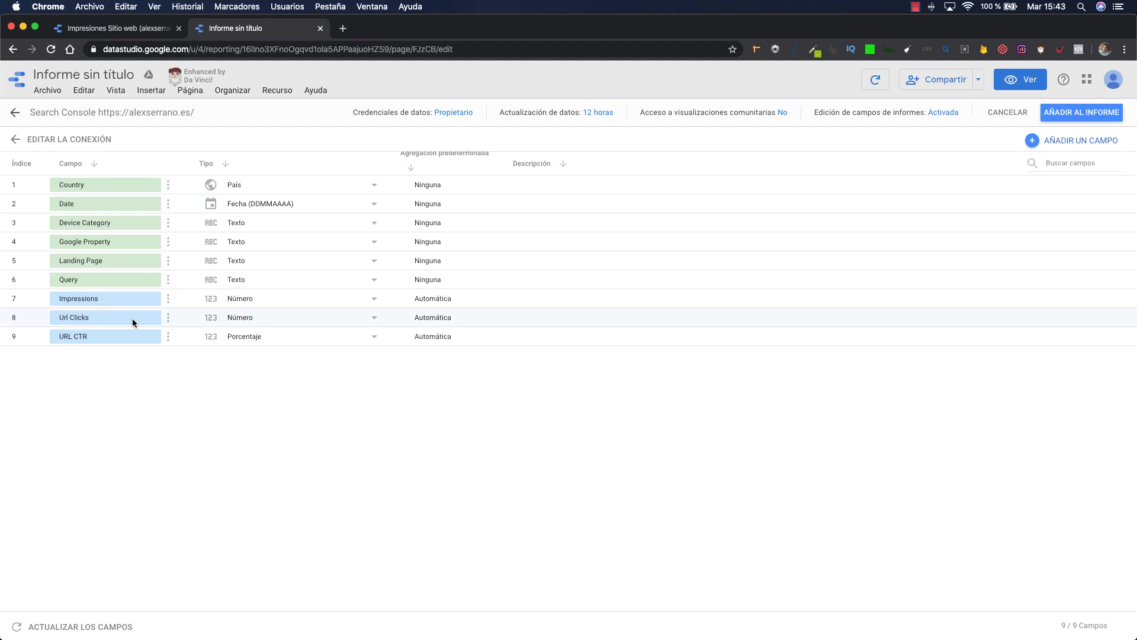
Step: Rename the new data source as "Impresiones url alexserrano.es" and add it to the report
left_click(162, 108)
key("BackSpace")
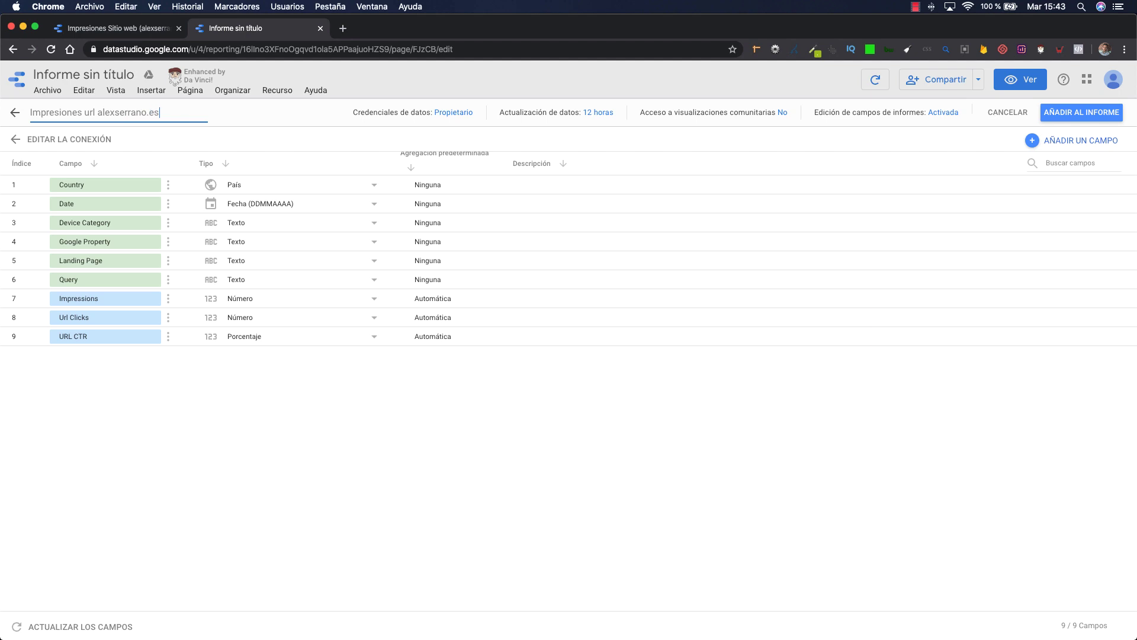
left_click(1069, 114)
left_click(714, 418)
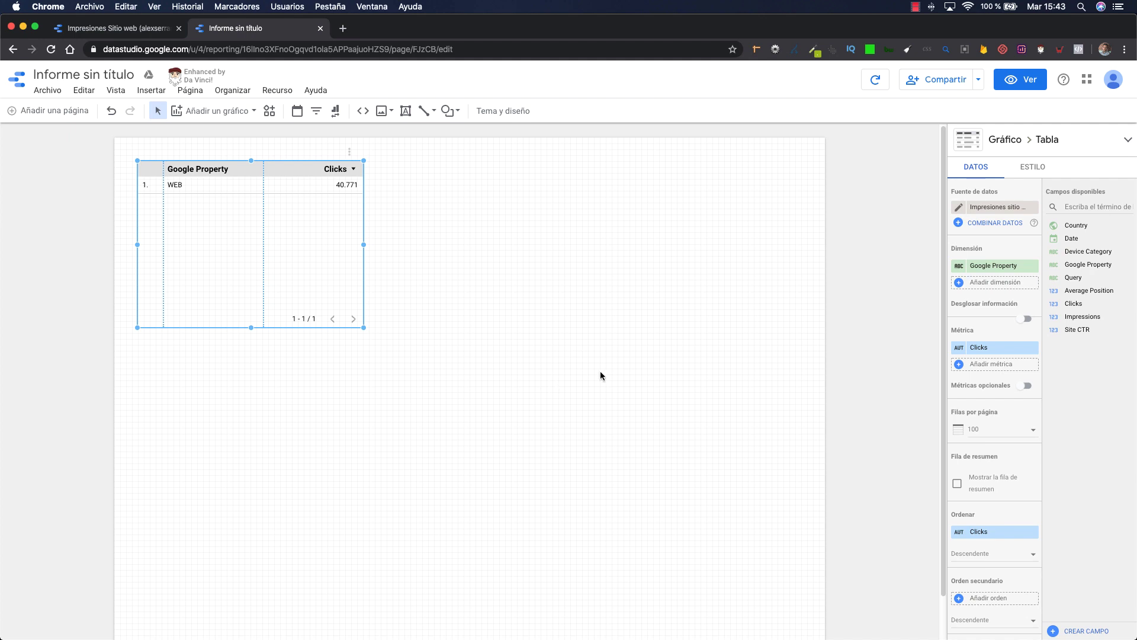
Step: Refresh the report data, reload the page and check which data sources the table can use
left_click(875, 80)
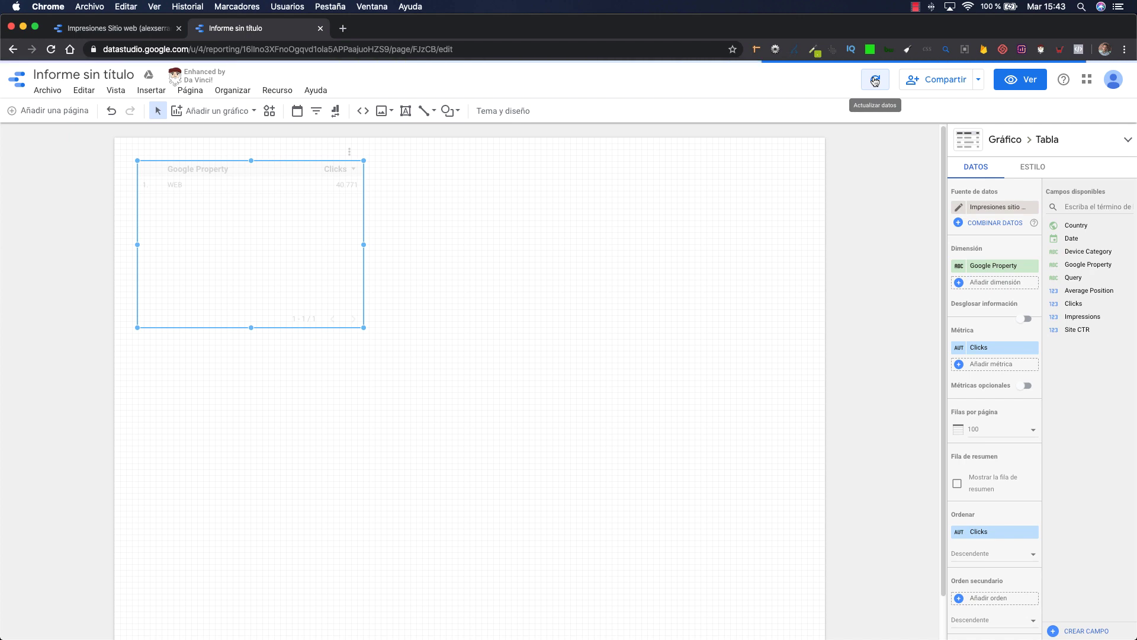
left_click(990, 207)
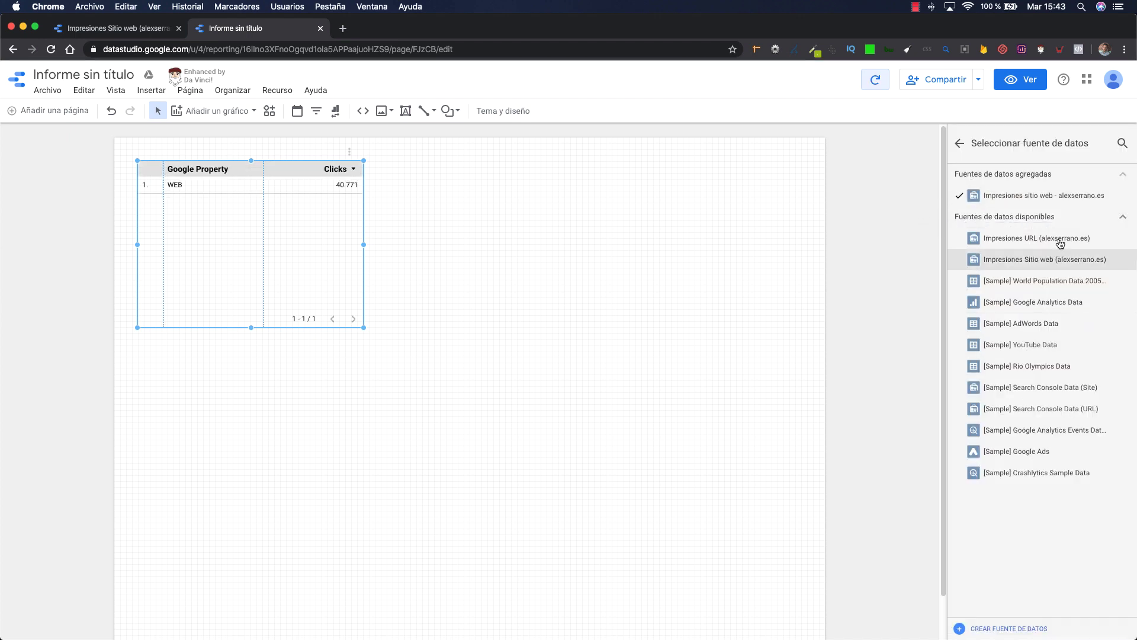
left_click(957, 144)
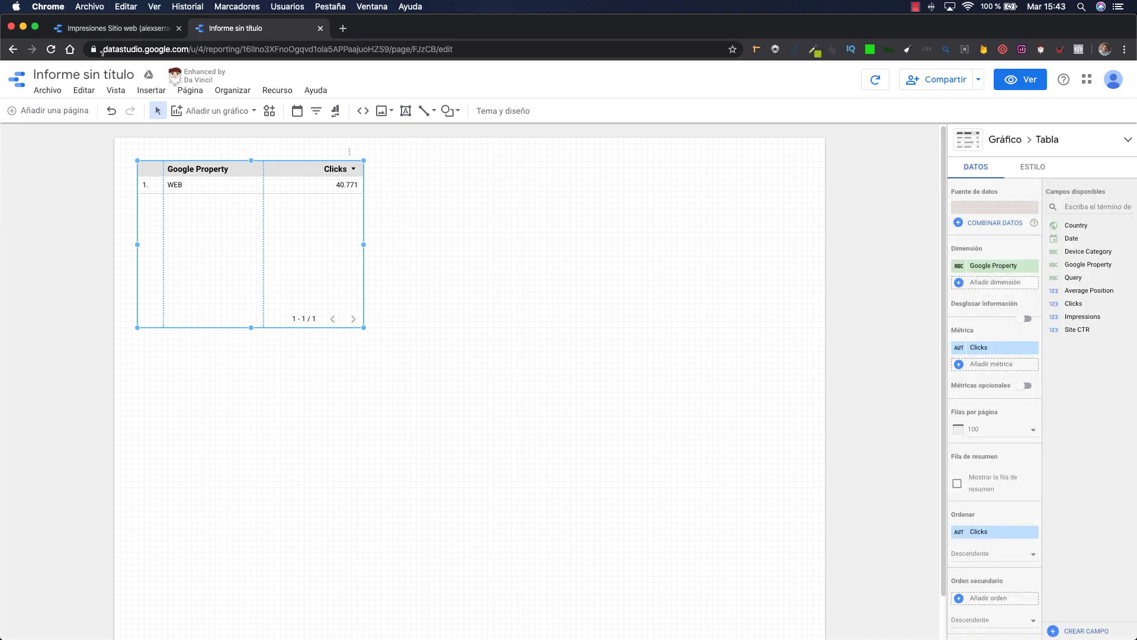
left_click(51, 50)
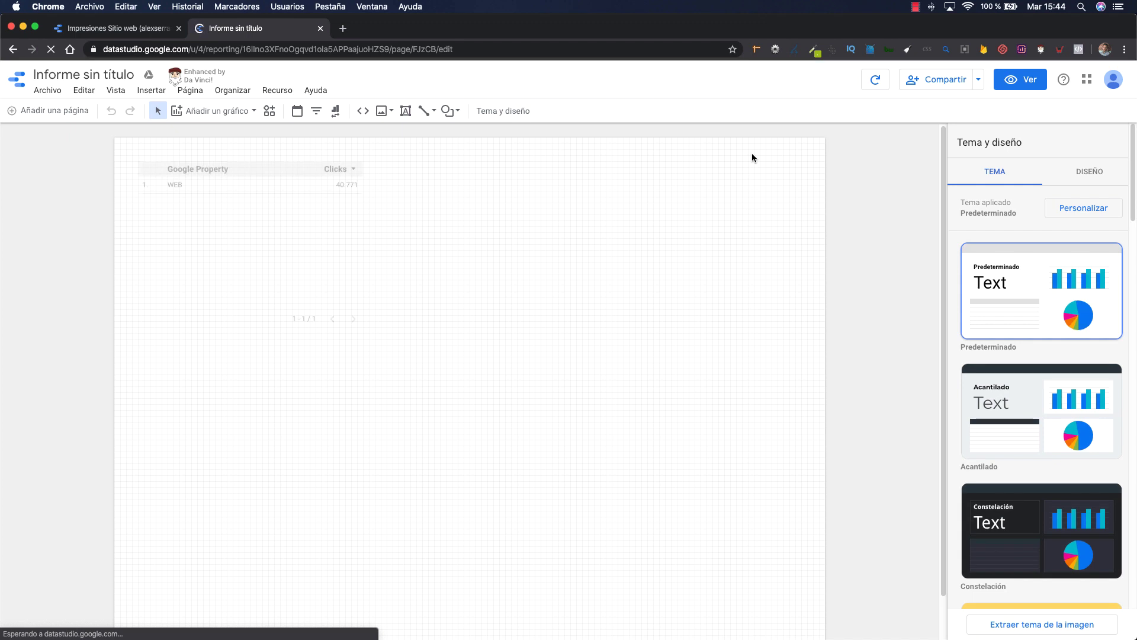
left_click(275, 211)
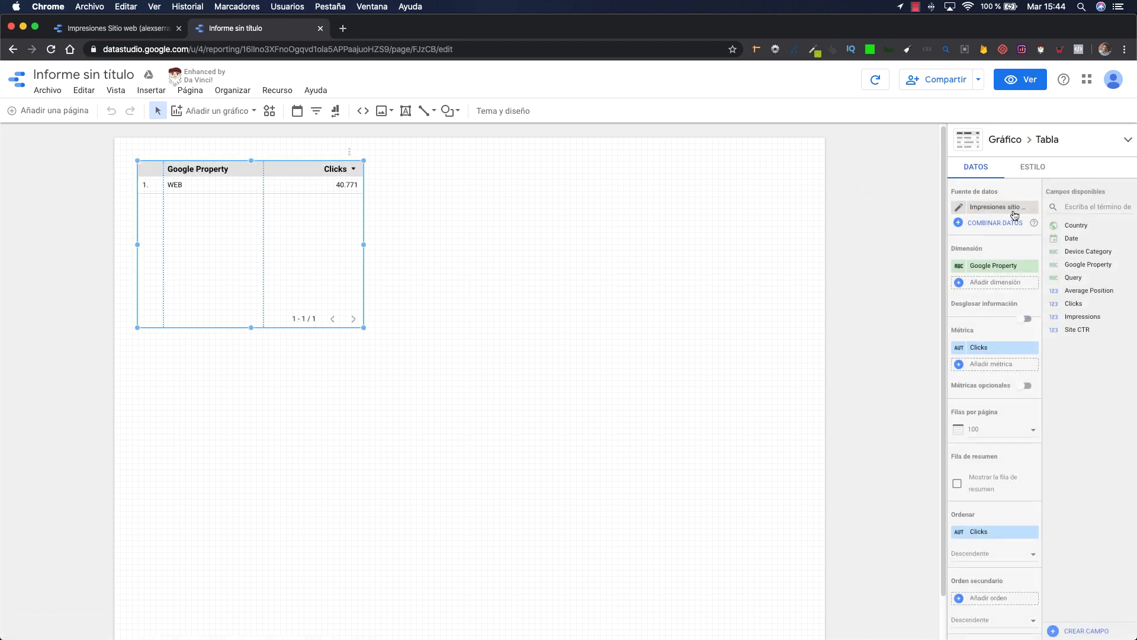
left_click(1014, 211)
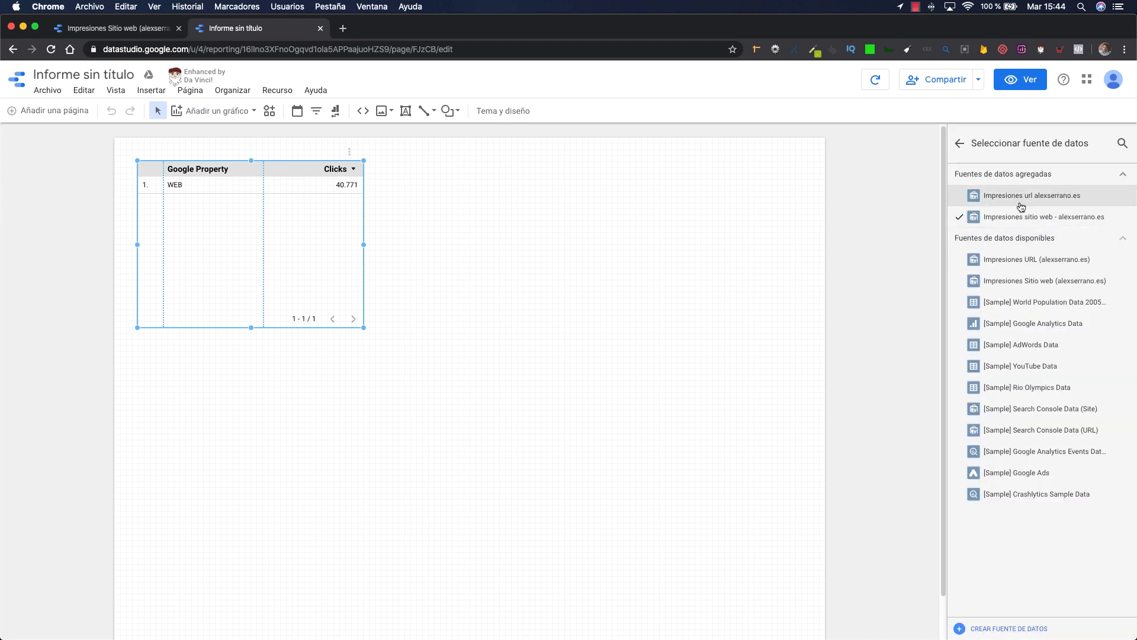
left_click(960, 144)
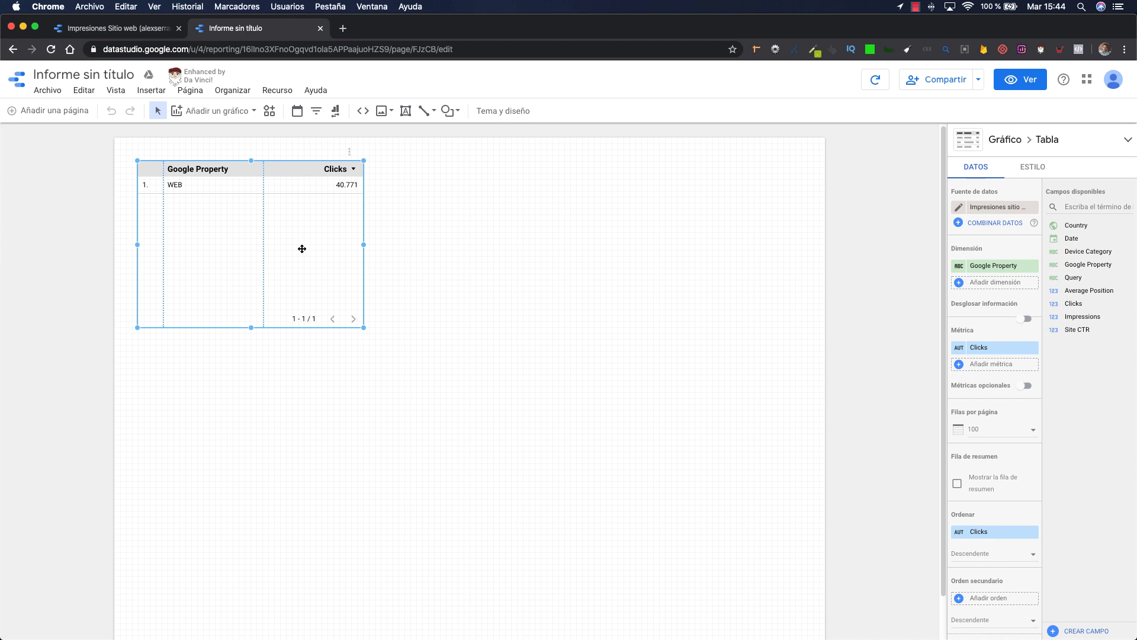
Step: Delete the table and add a time series chart stretched across most of the page's width near the top
key("Delete")
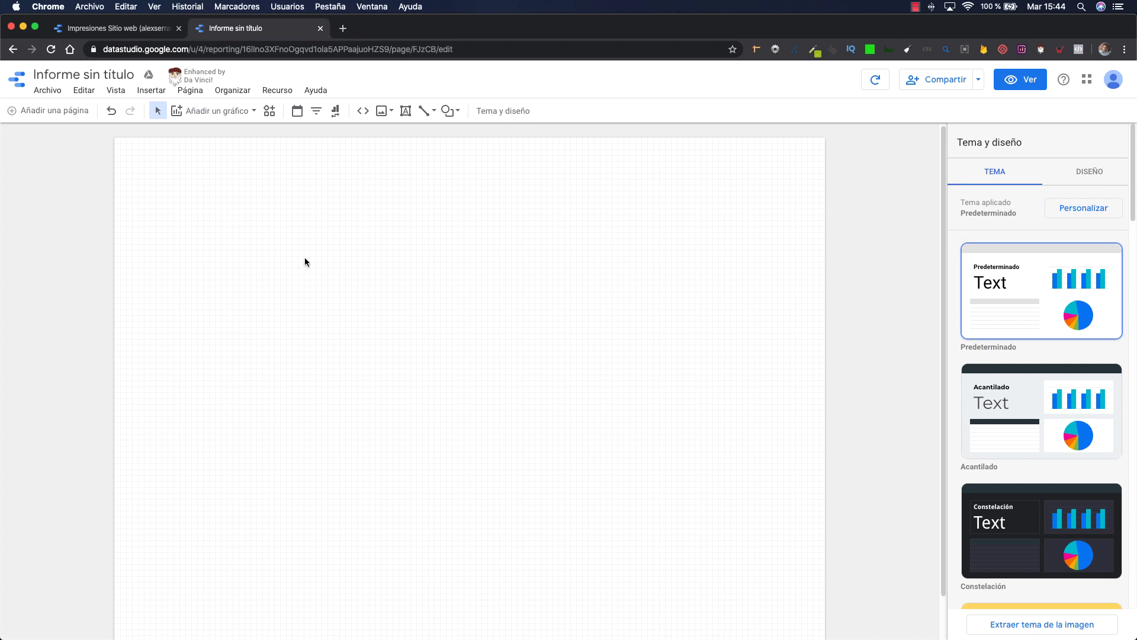
left_click(228, 113)
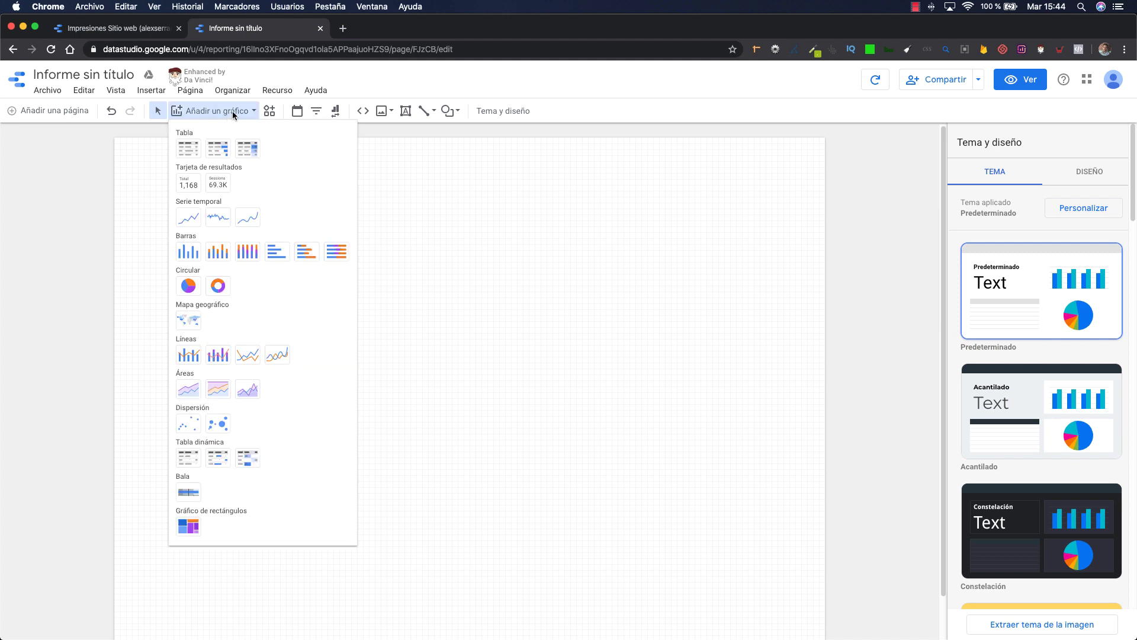
left_click(190, 214)
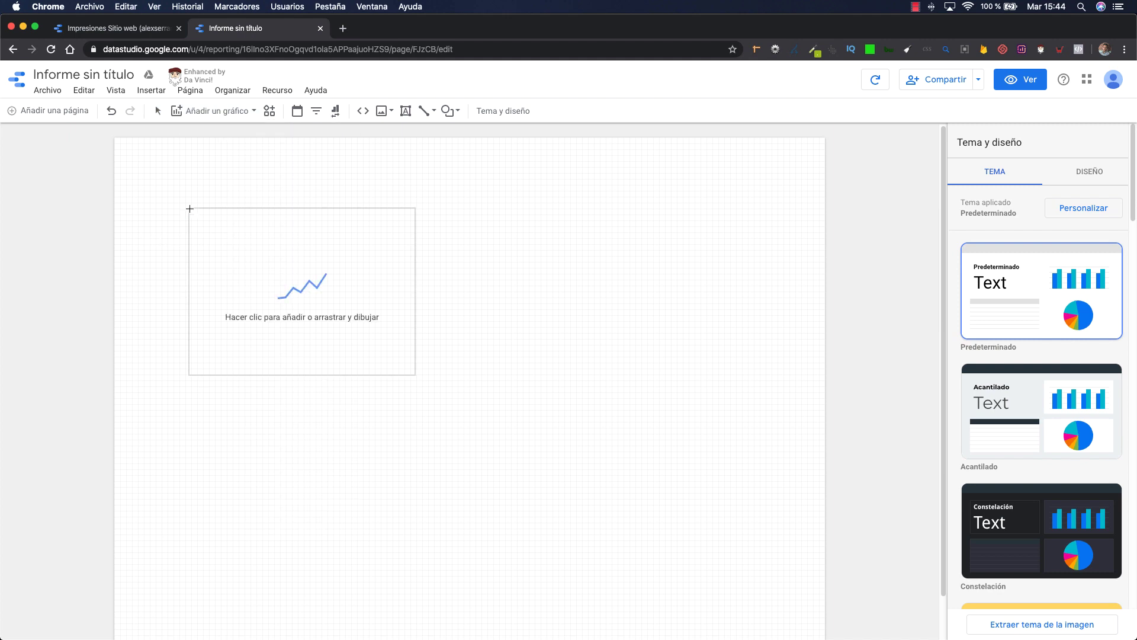
left_click(163, 180)
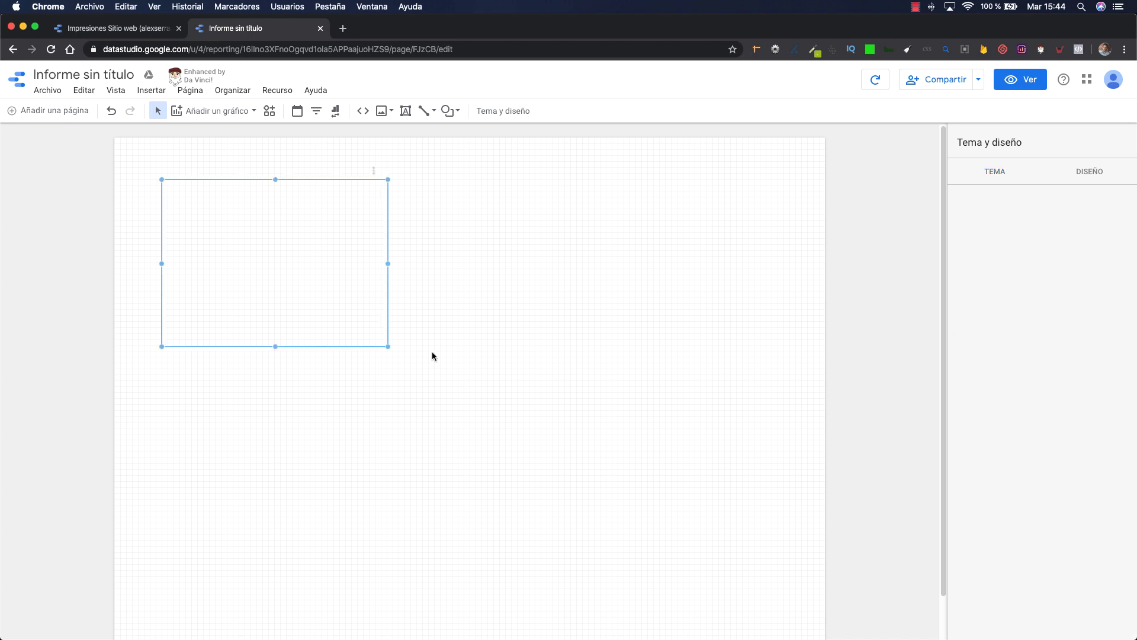
left_click_drag(386, 348, 793, 380)
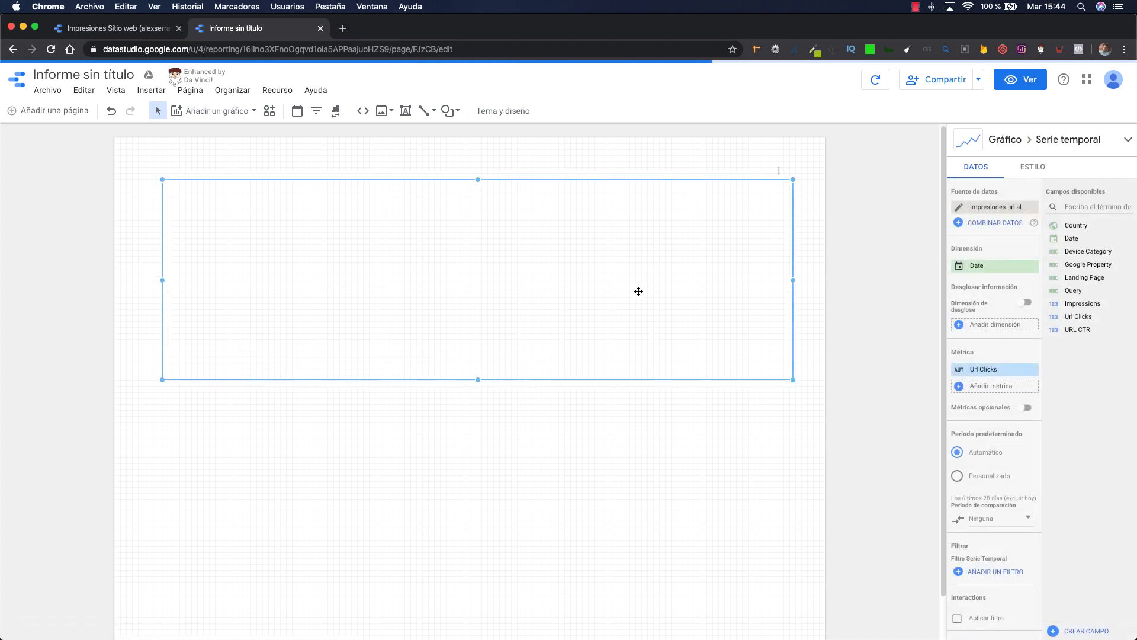
left_click_drag(640, 285, 635, 283)
left_click(653, 489)
left_click(664, 288)
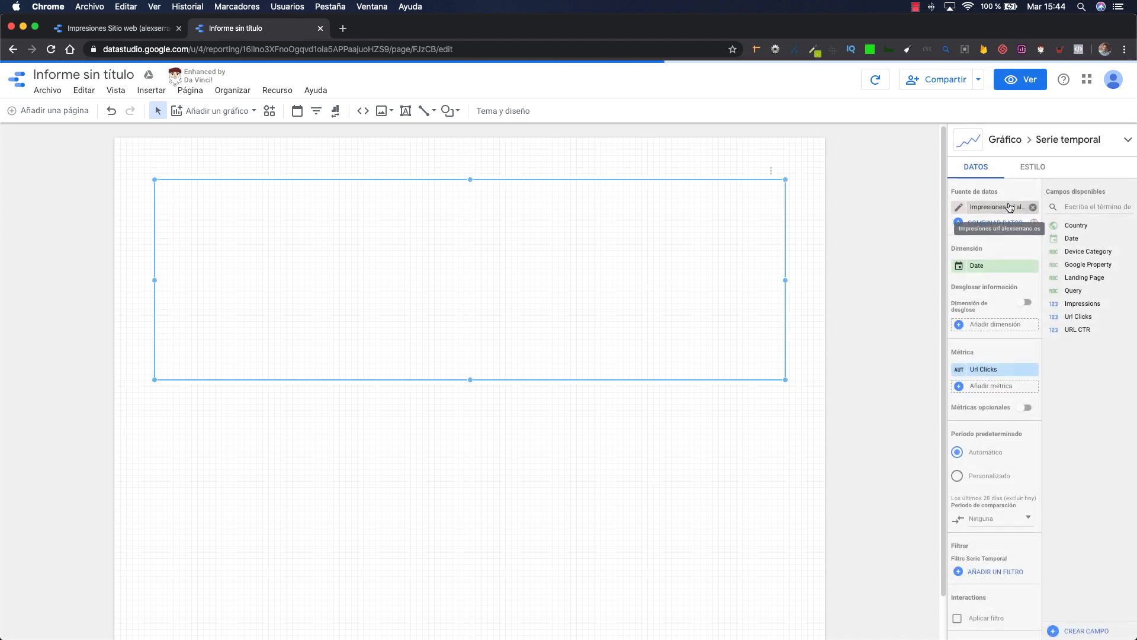
Step: Set the time series chart's data source to "Impresiones sitio web - alexserrano.es"
left_click(1008, 215)
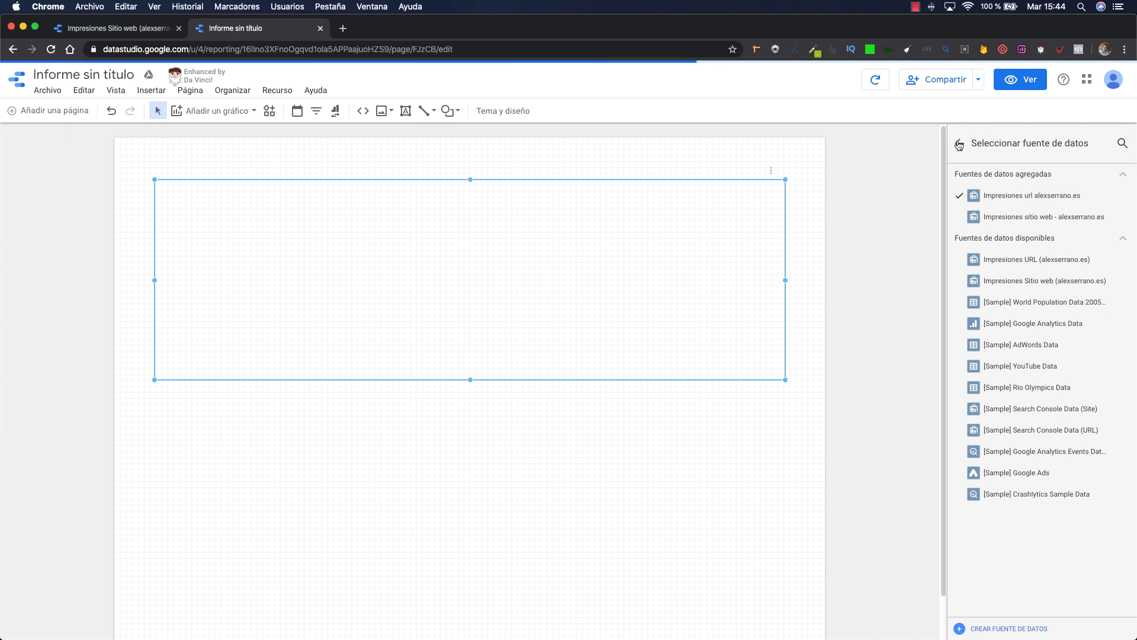
left_click(1048, 218)
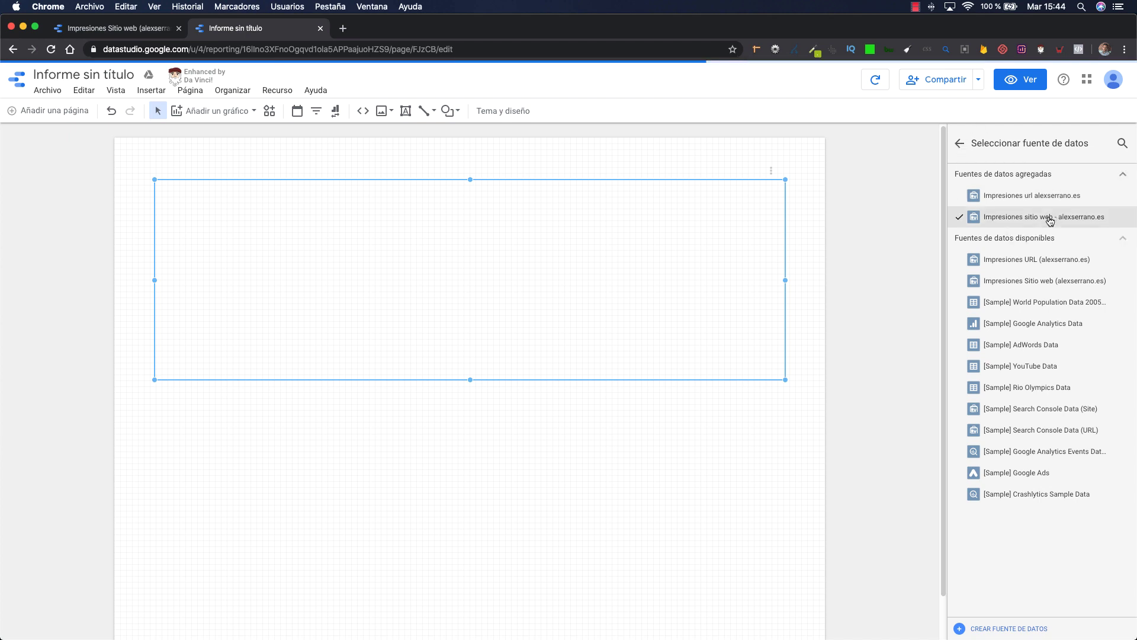
left_click(961, 146)
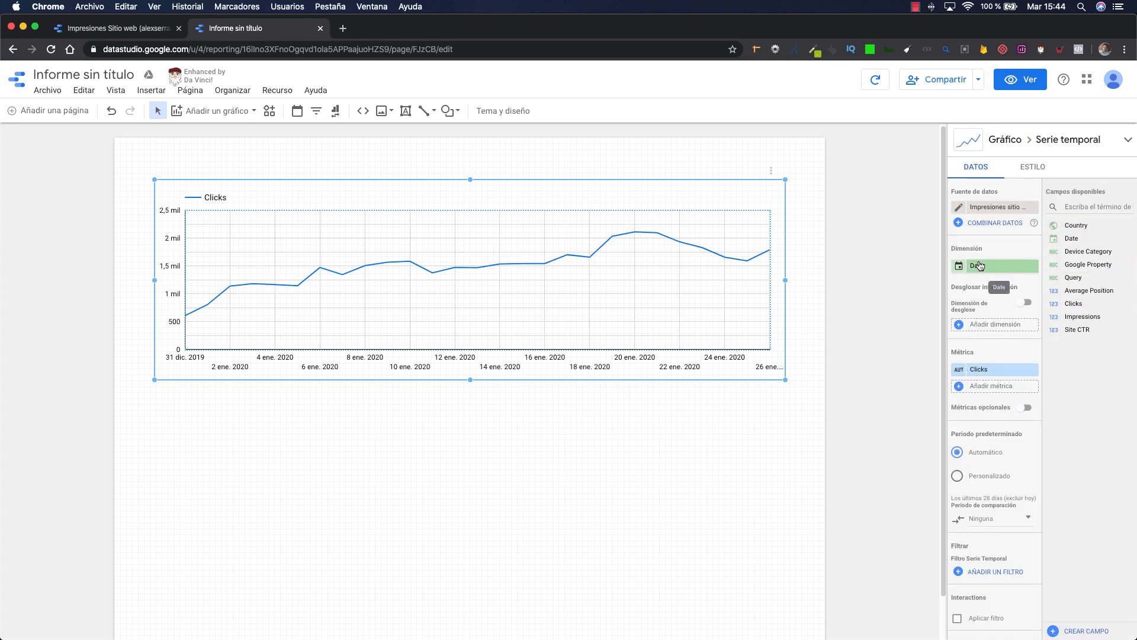
Step: Replace the chart's Clicks metric with Average Position
left_click(994, 373)
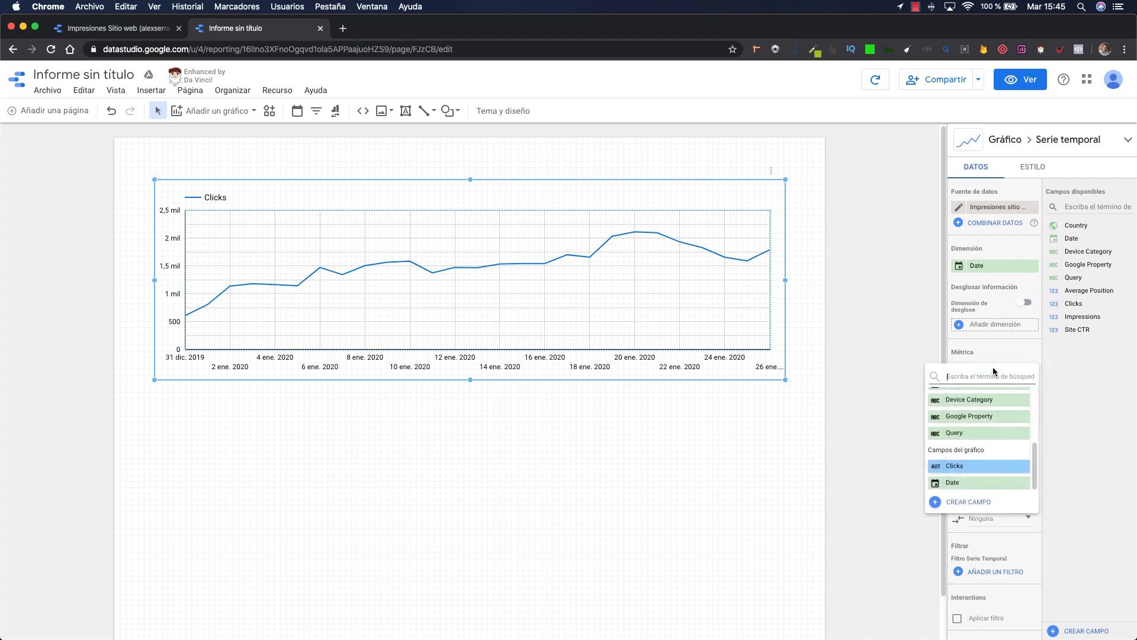
scroll(1005, 442, "up", 3)
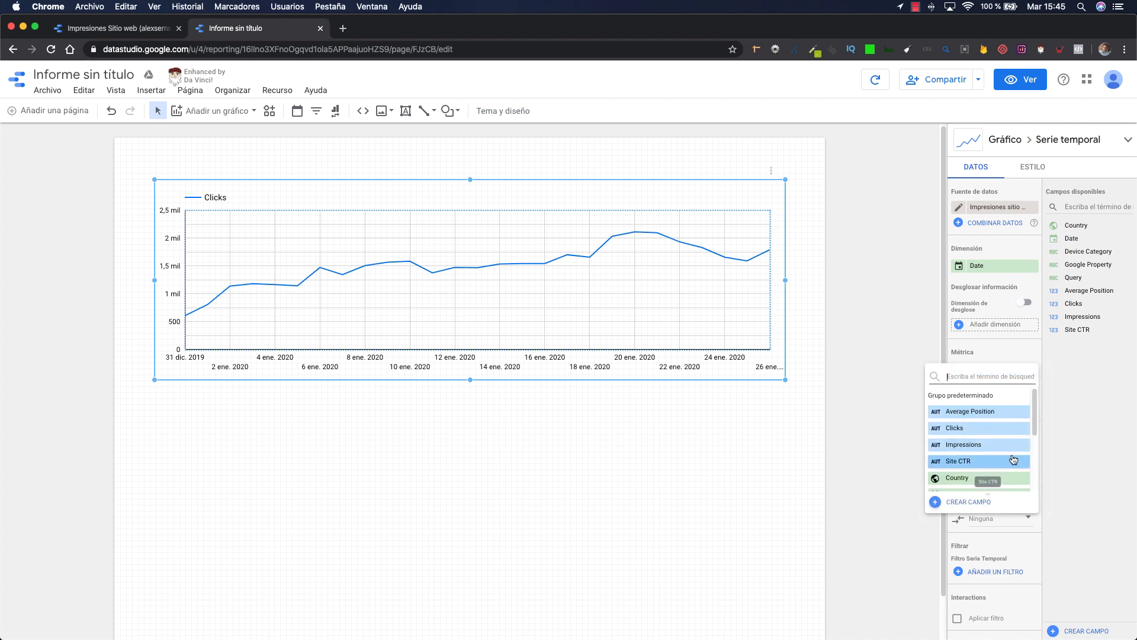
left_click(996, 414)
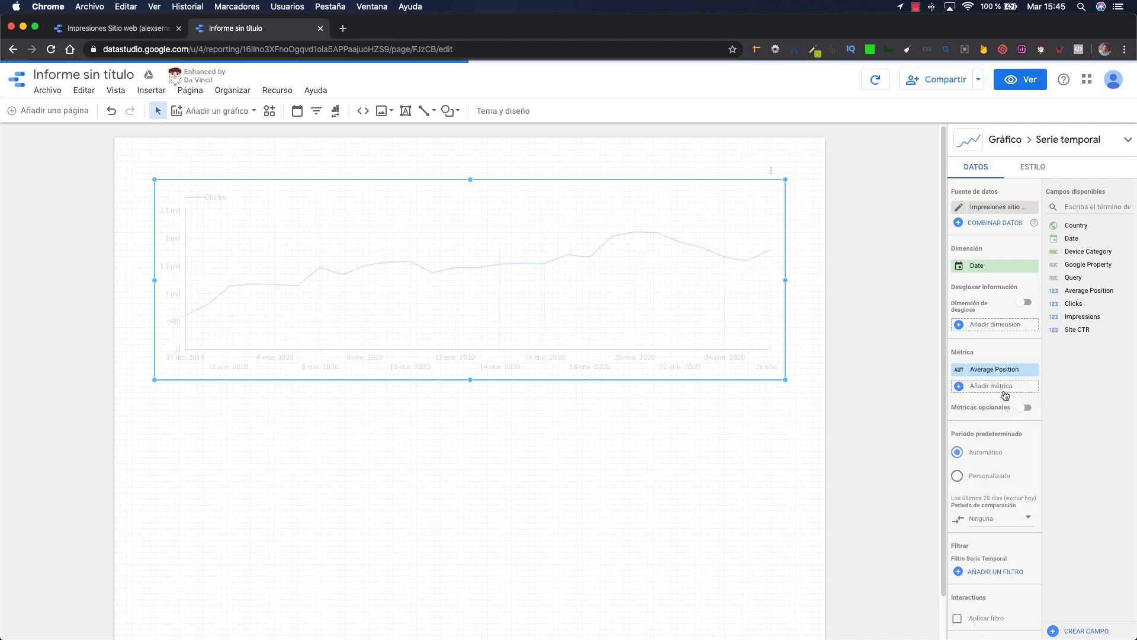
left_click(901, 251)
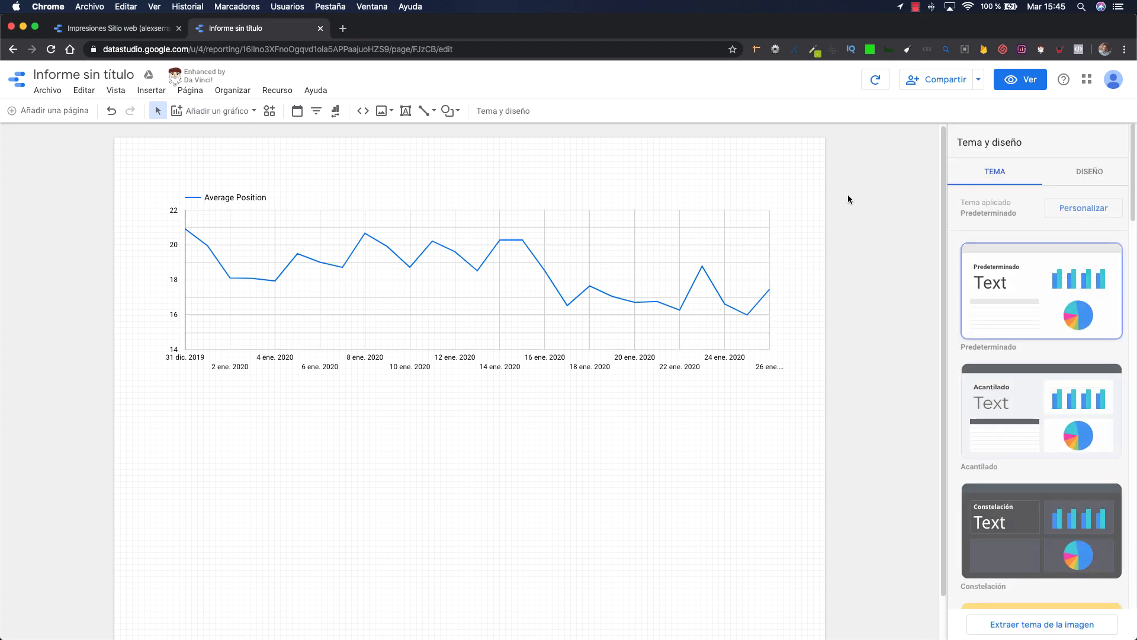
left_click(671, 258)
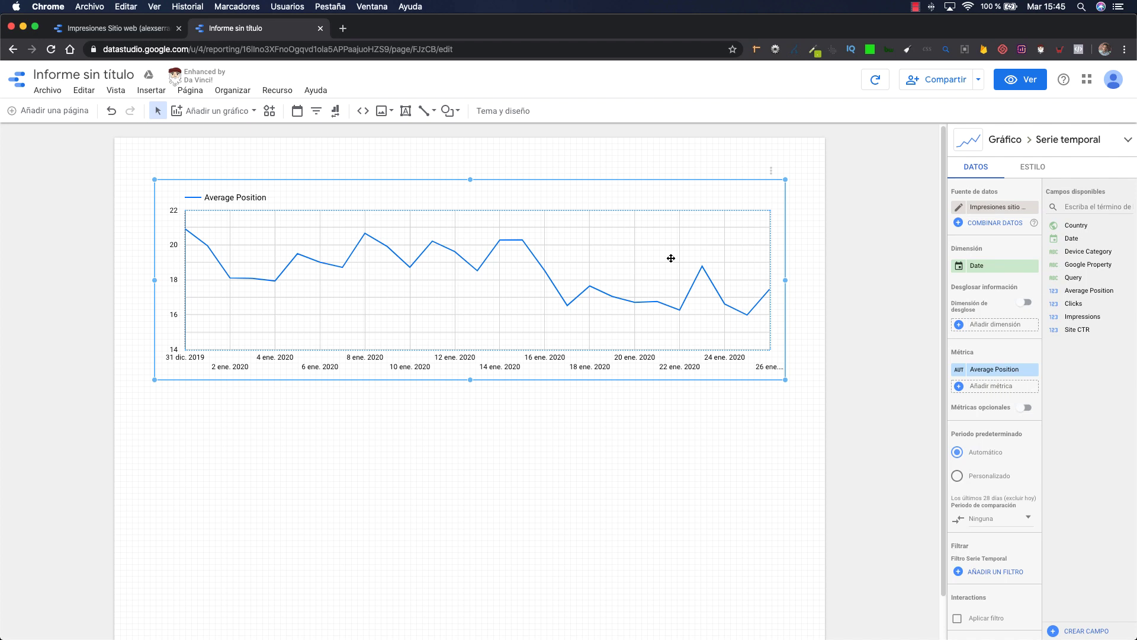
left_click(689, 533)
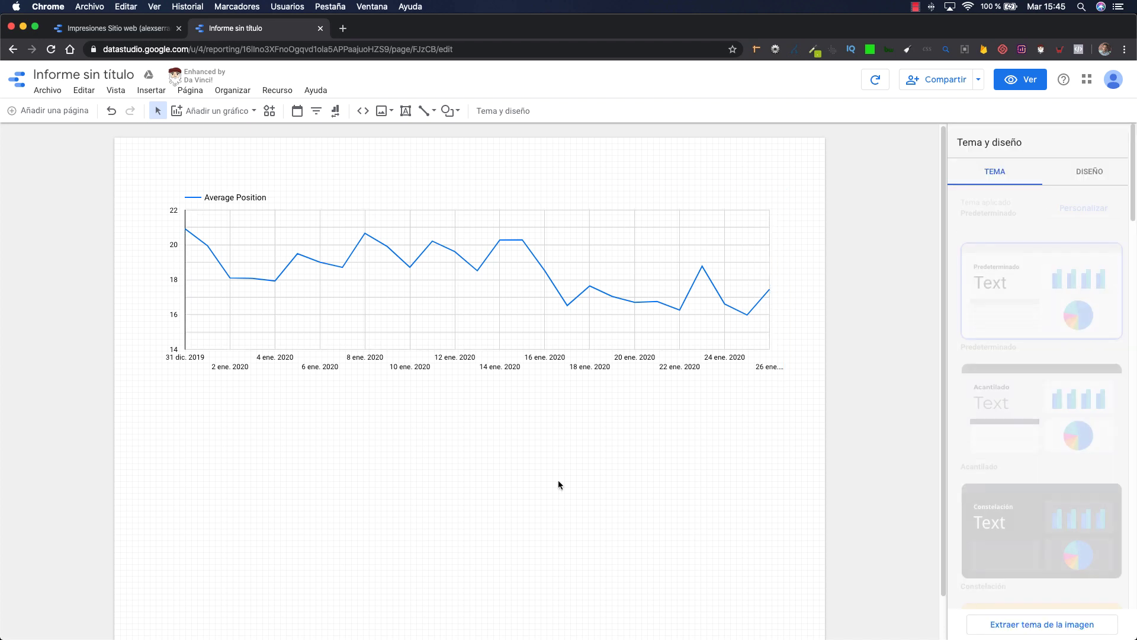
Step: Add a second time series chart below the first one and widen it to nearly the same width
left_click(236, 110)
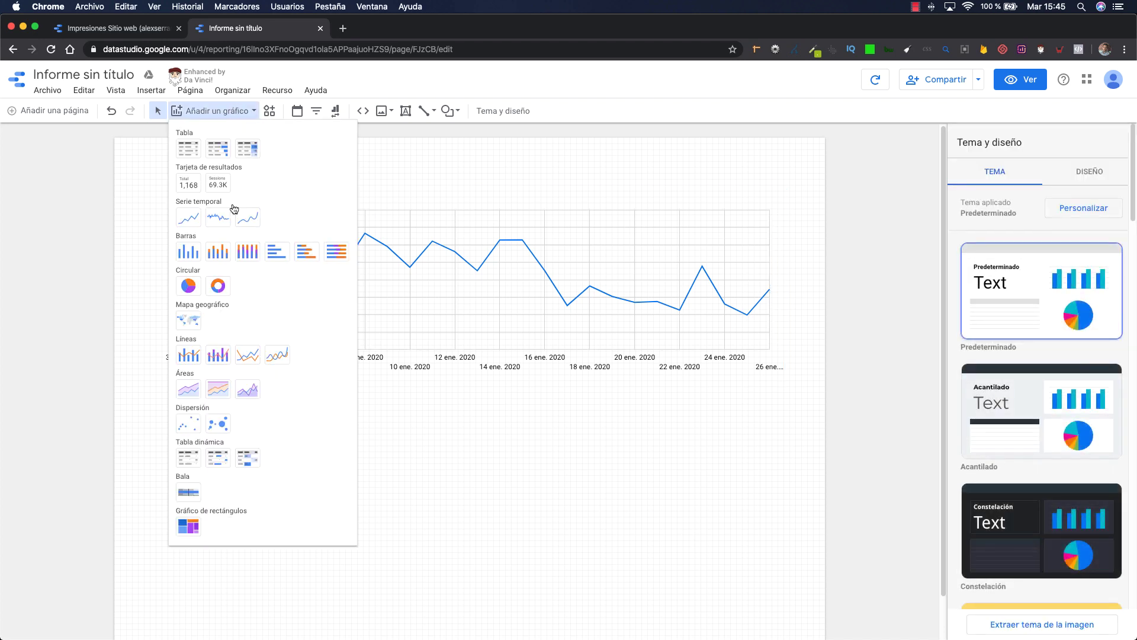
left_click(188, 222)
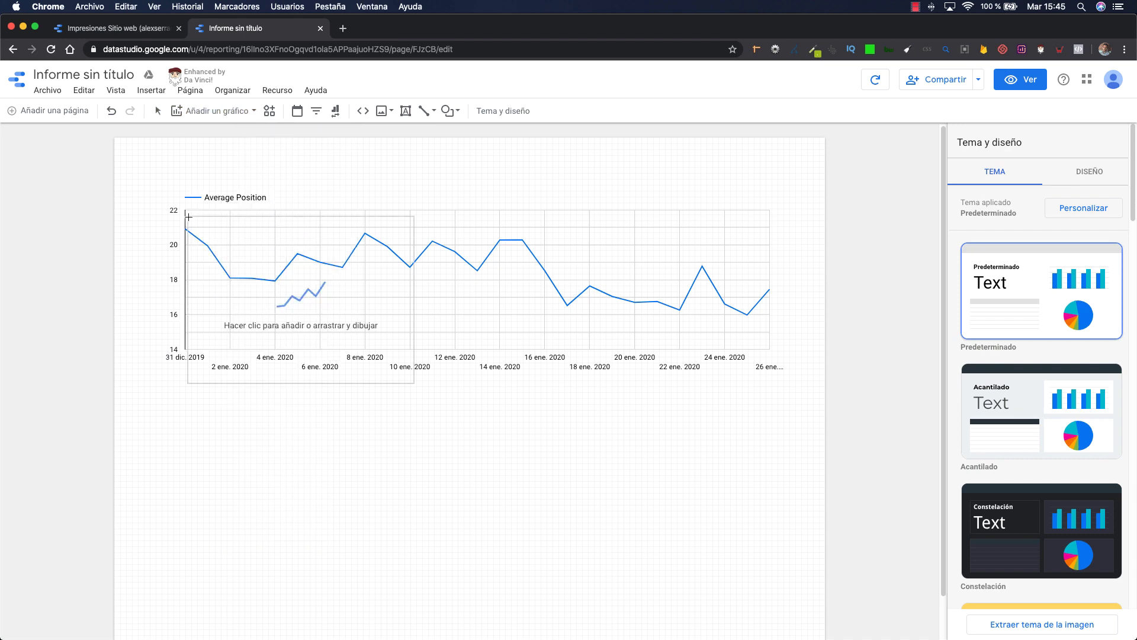
left_click(175, 402)
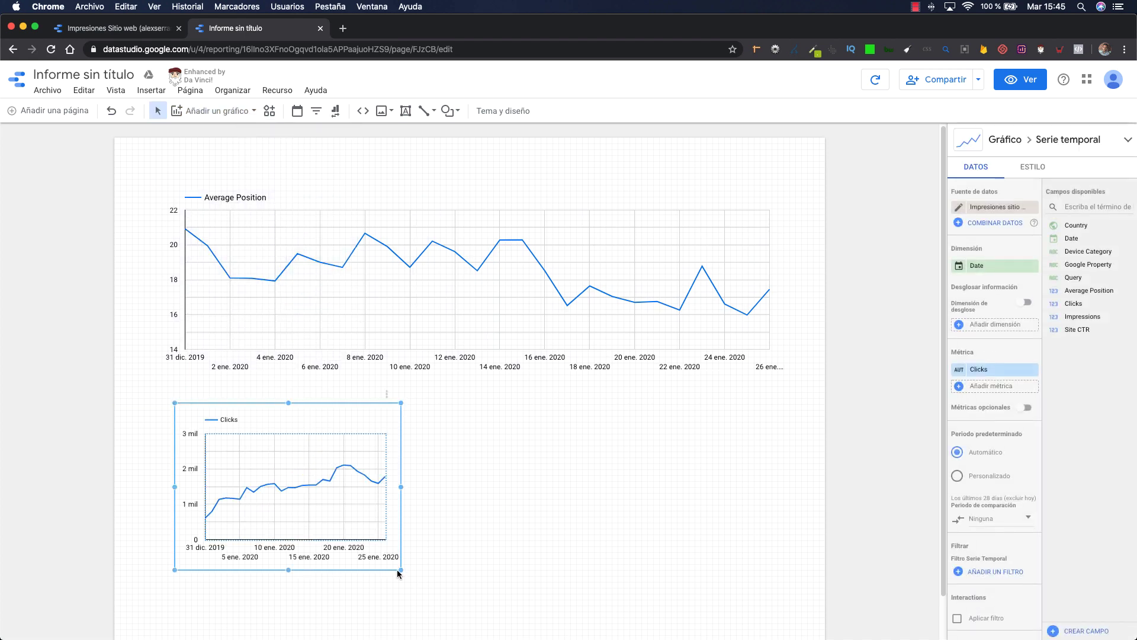
left_click_drag(401, 570, 623, 593)
left_click_drag(748, 599, 773, 585)
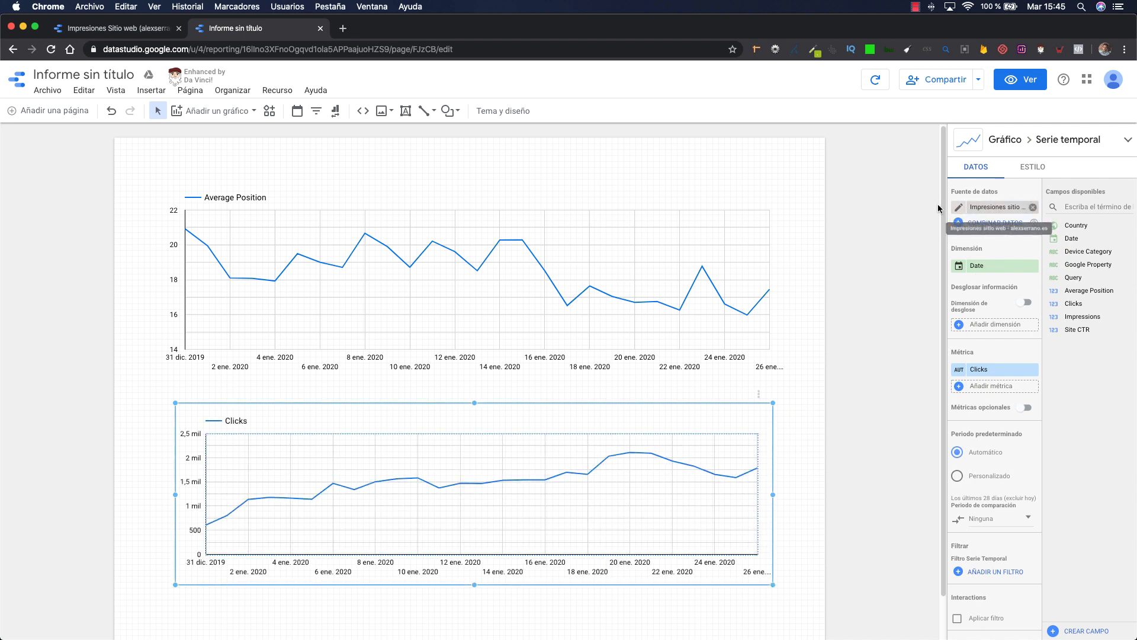
Step: Set the lower chart's data source to "Impresiones url alexserrano.es" and check the metrics available, keeping Url Clicks
left_click(988, 211)
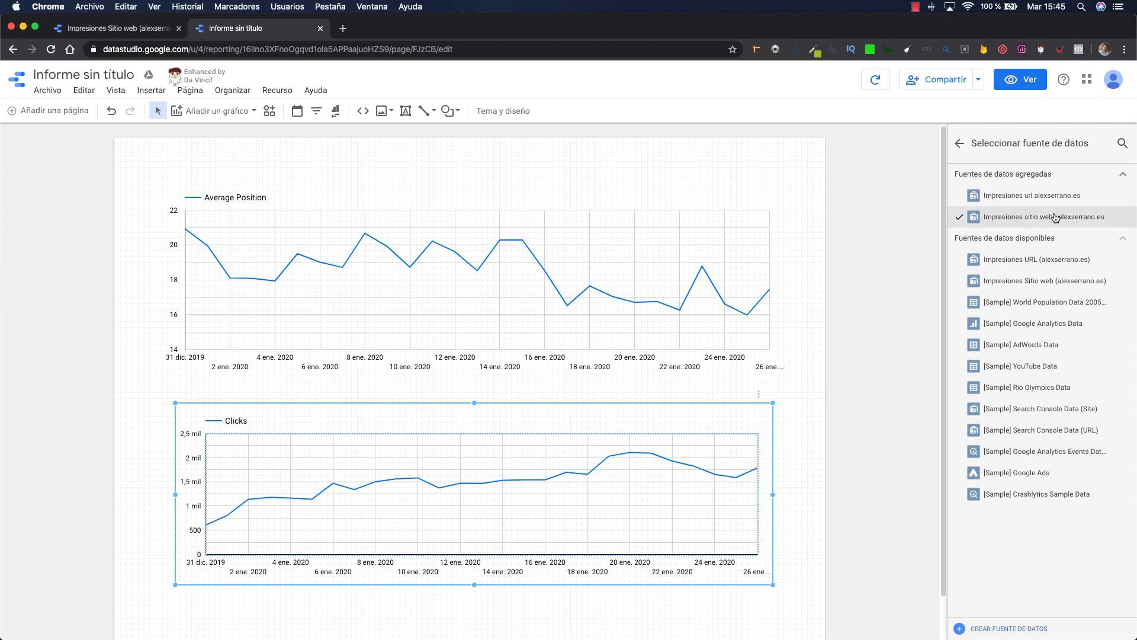
left_click(1019, 196)
left_click(960, 144)
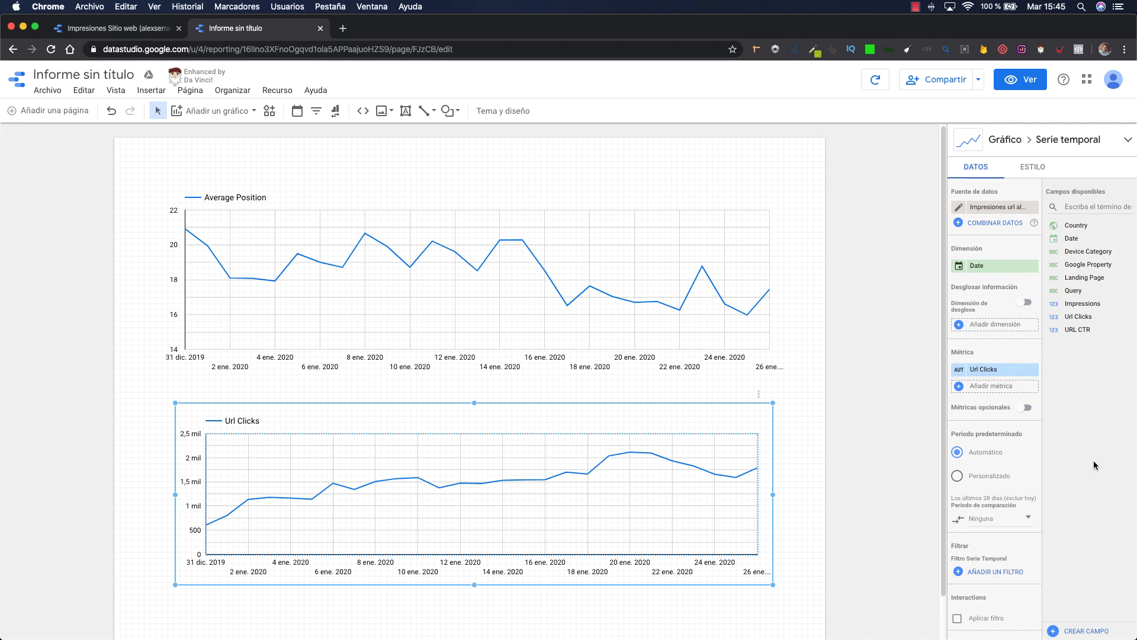
left_click(988, 369)
scroll(967, 424, "down", 2)
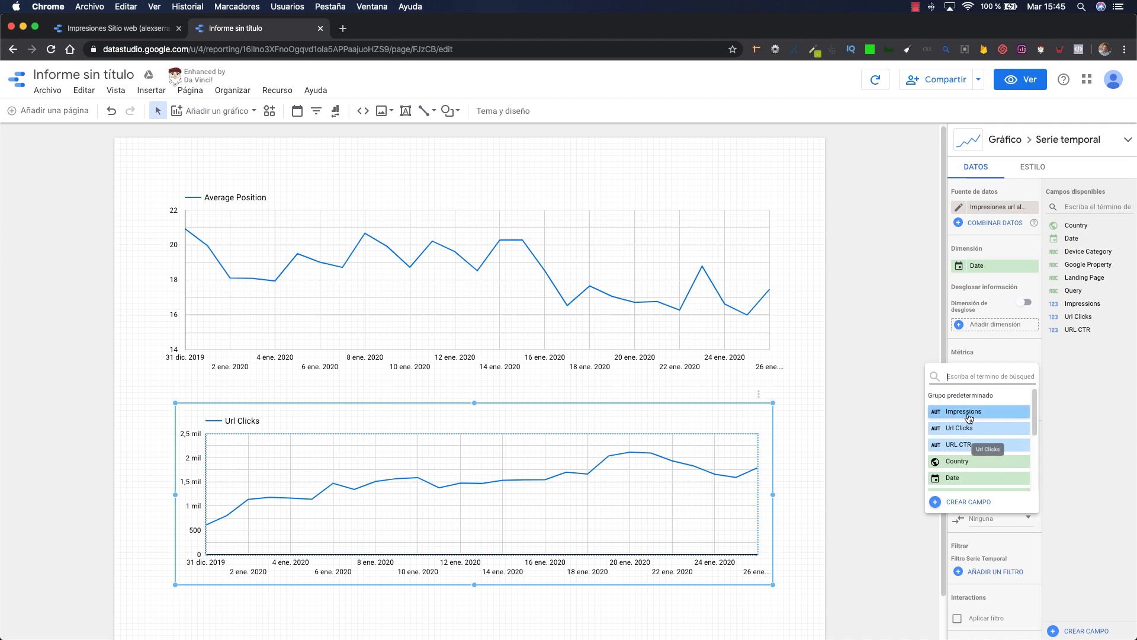
scroll(1001, 425, "up", 1)
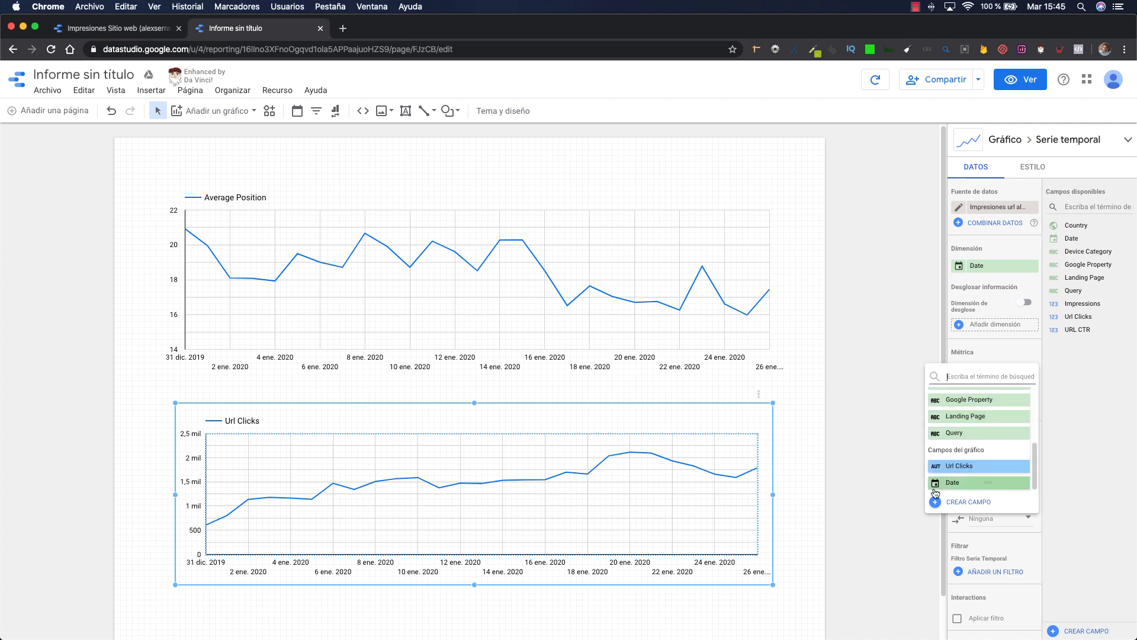
left_click(909, 330)
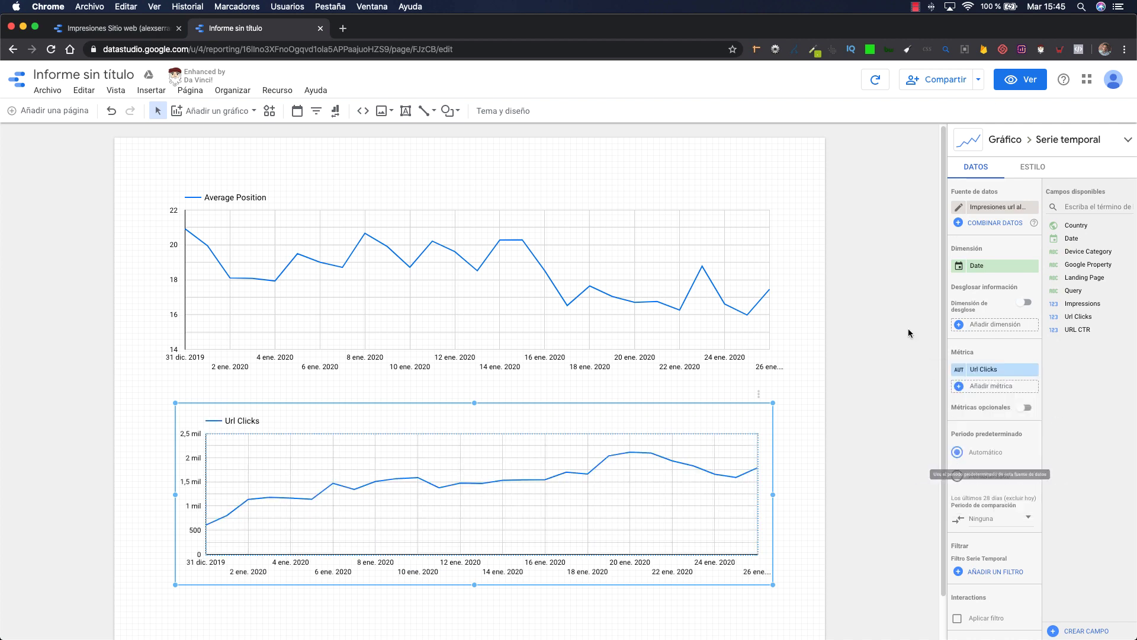
left_click(888, 289)
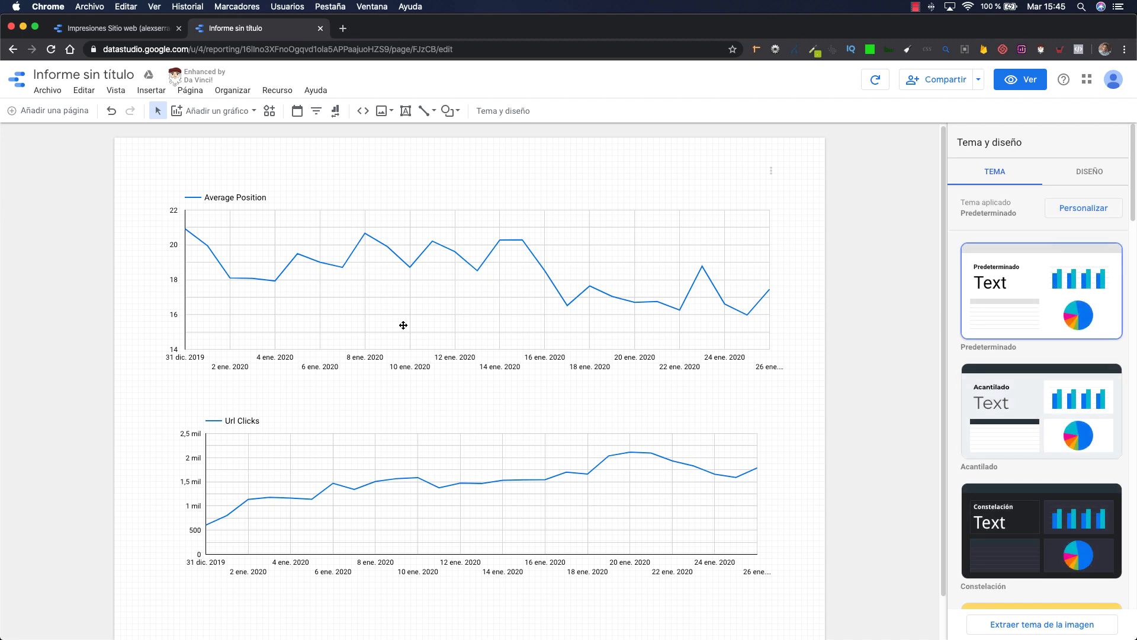
Step: Select both time series charts and combine their data into one blended chart
left_click(411, 294)
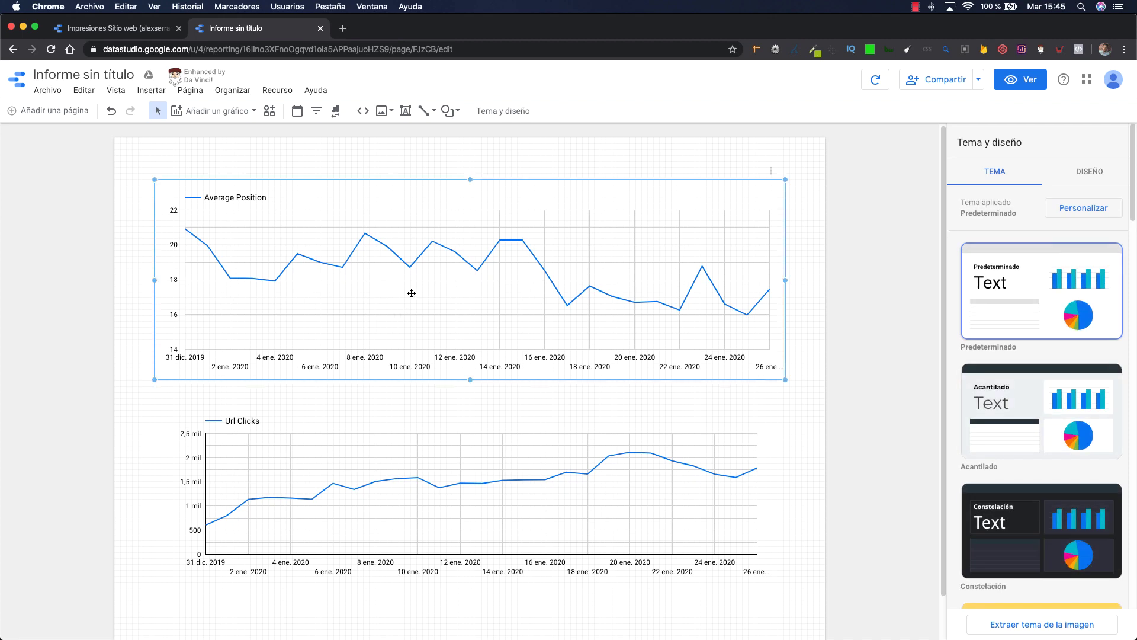
left_click(477, 449, "shift")
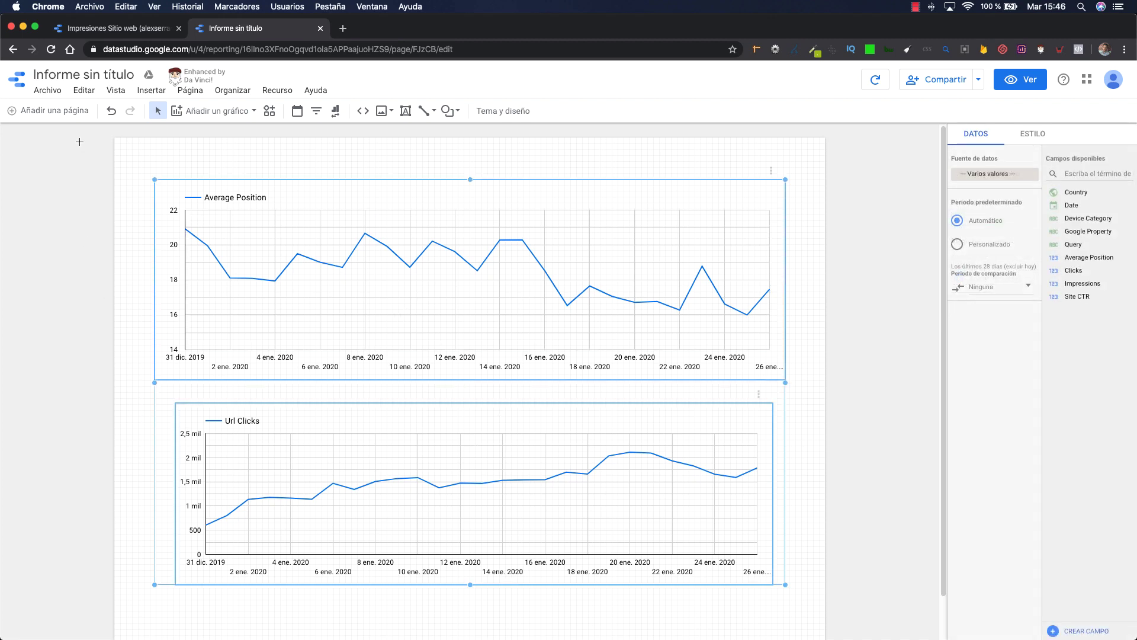
left_click_drag(79, 141, 226, 230)
left_click_drag(490, 373, 861, 571)
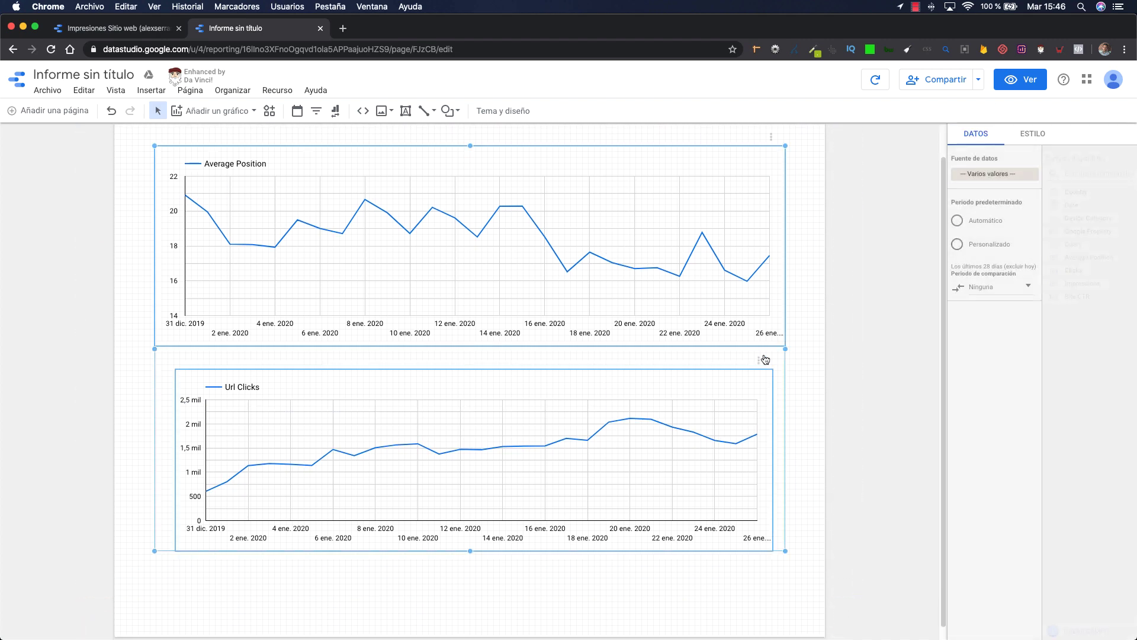
right_click(568, 281)
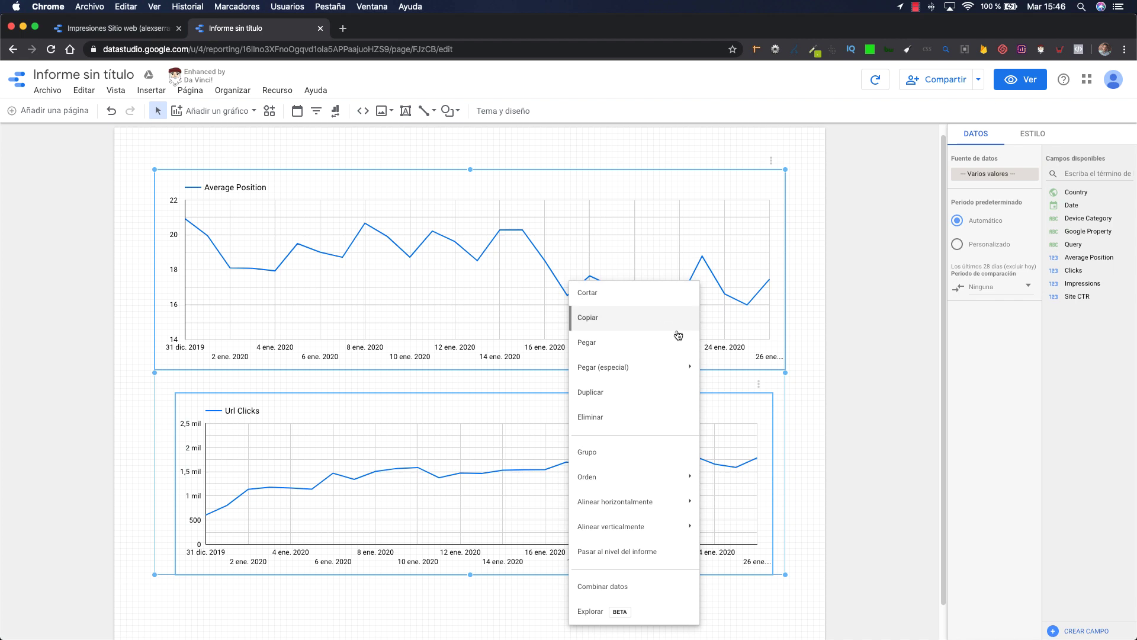
left_click(629, 584)
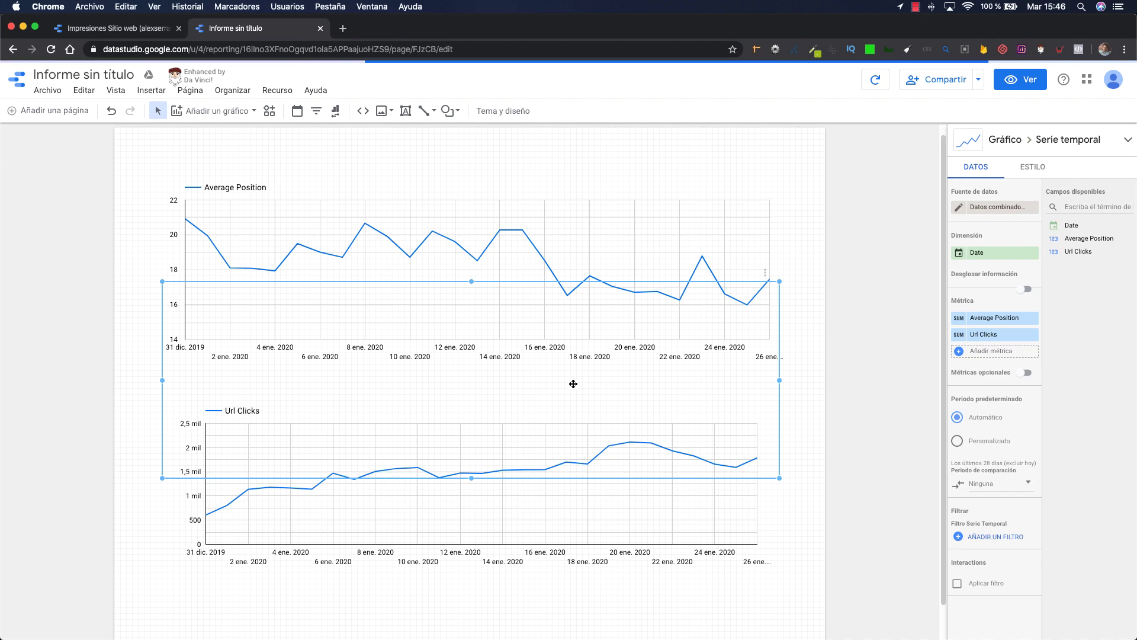
Step: Delete the two original time series charts and place the blended chart near the top of the page
left_click_drag(575, 385, 556, 487)
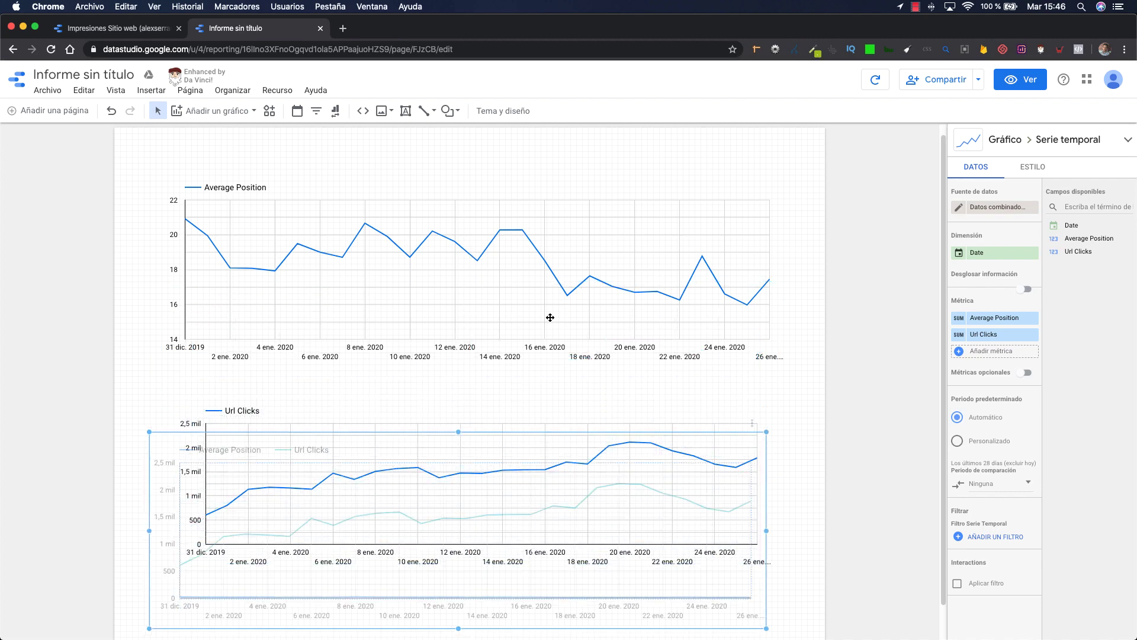
scroll(571, 424, "down", 1)
left_click(527, 241)
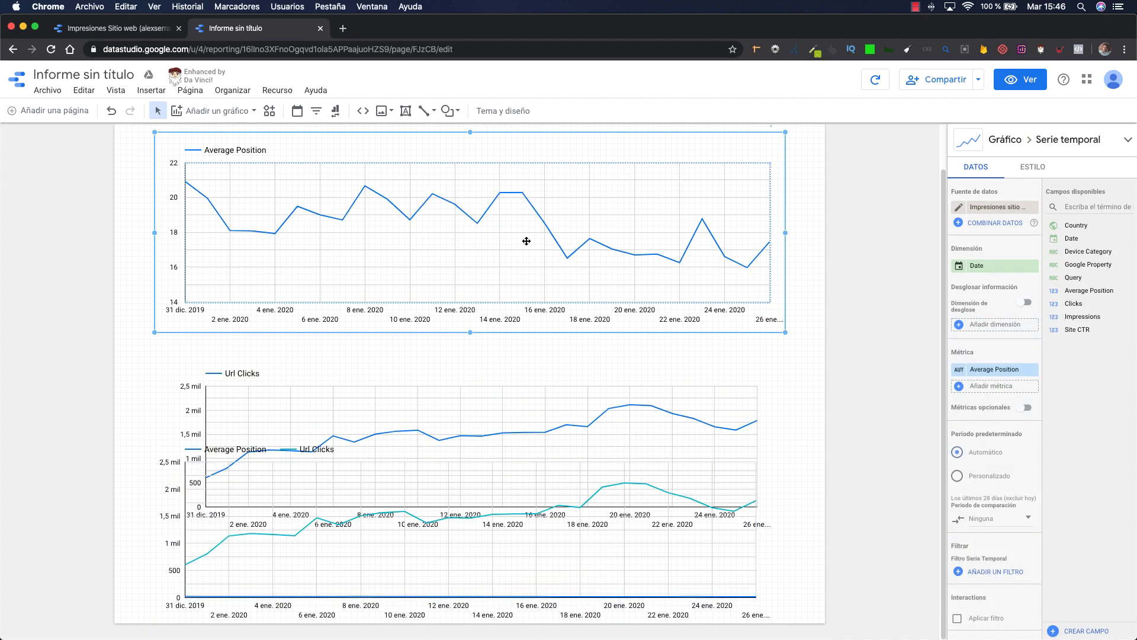
key("Delete")
left_click(554, 389)
key("Delete")
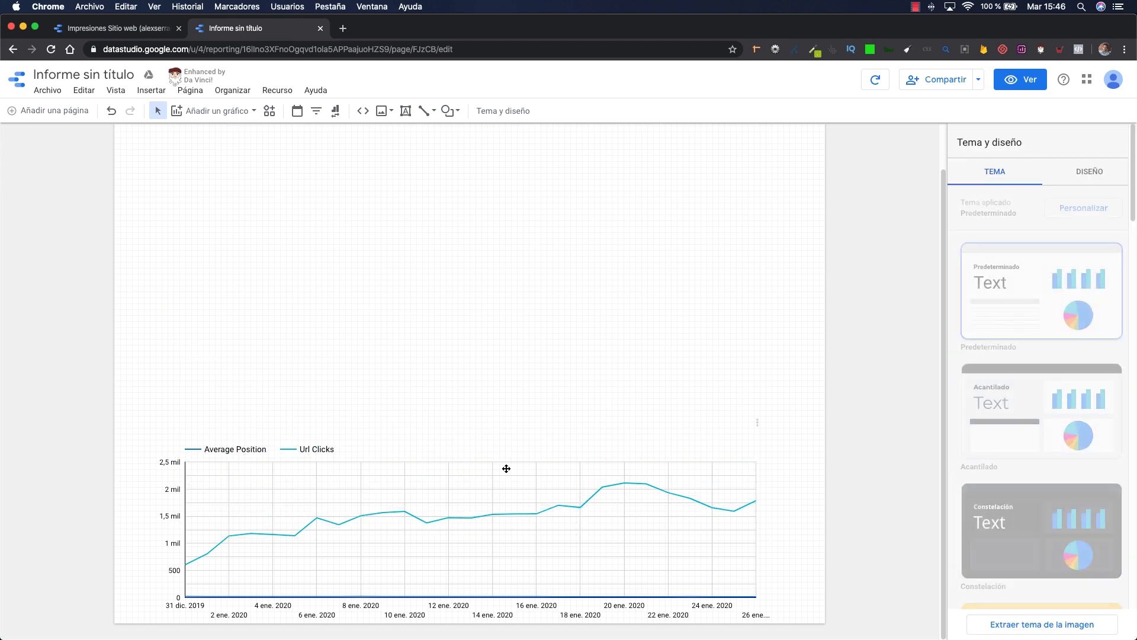
left_click_drag(508, 468, 498, 167)
scroll(491, 353, "up", 1)
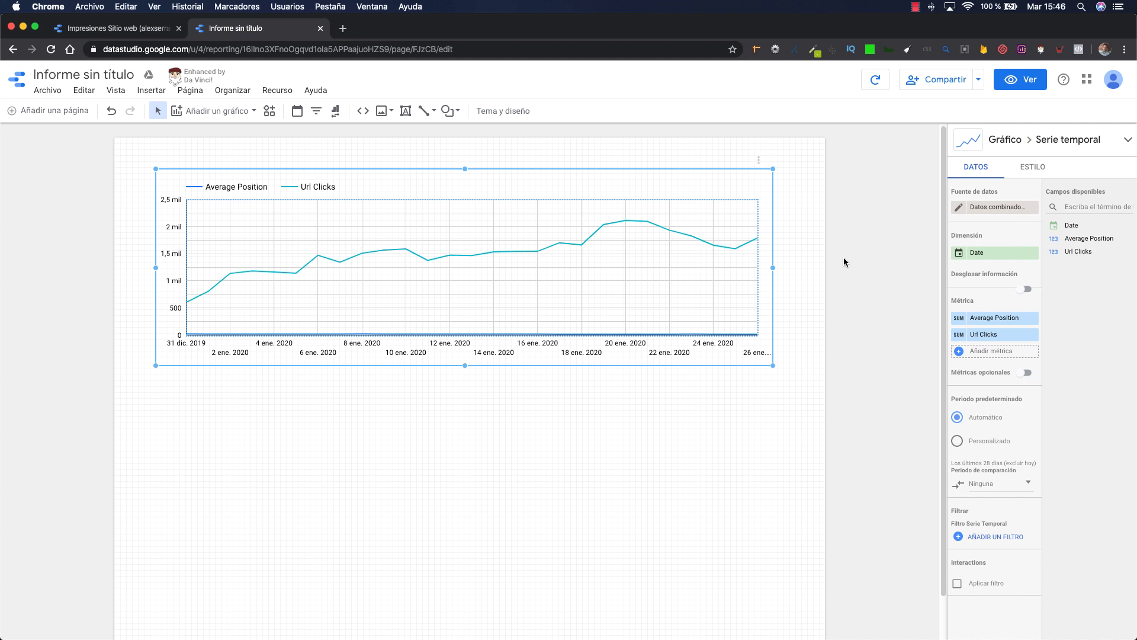
Step: Change the Url Clicks series of the blended chart from a line to bars
left_click(1040, 172)
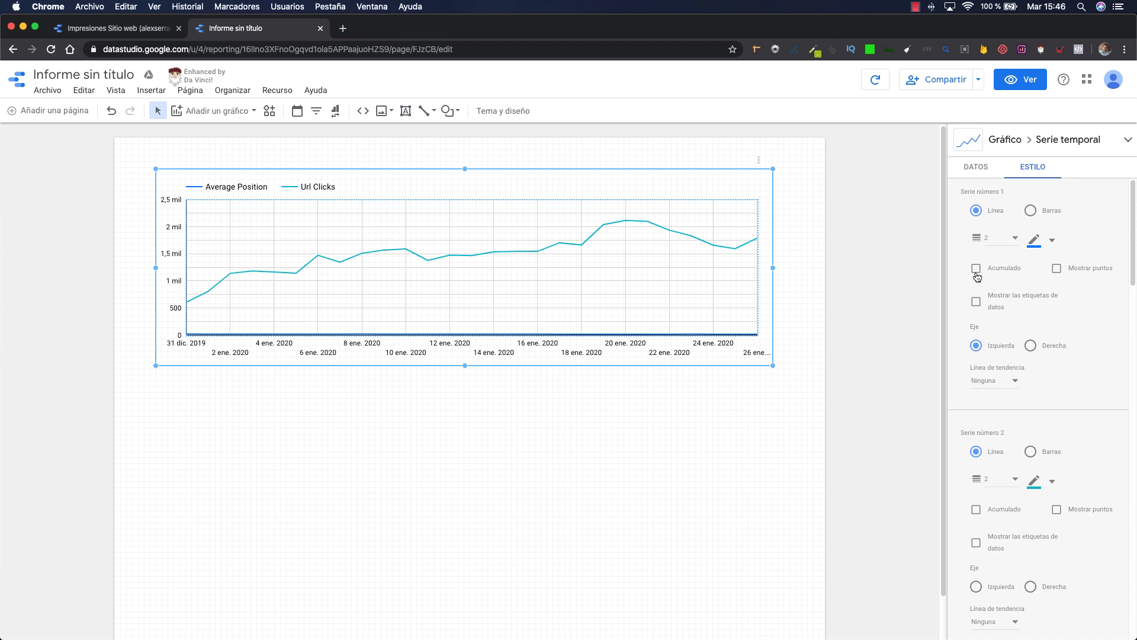
scroll(1007, 313, "down", 3)
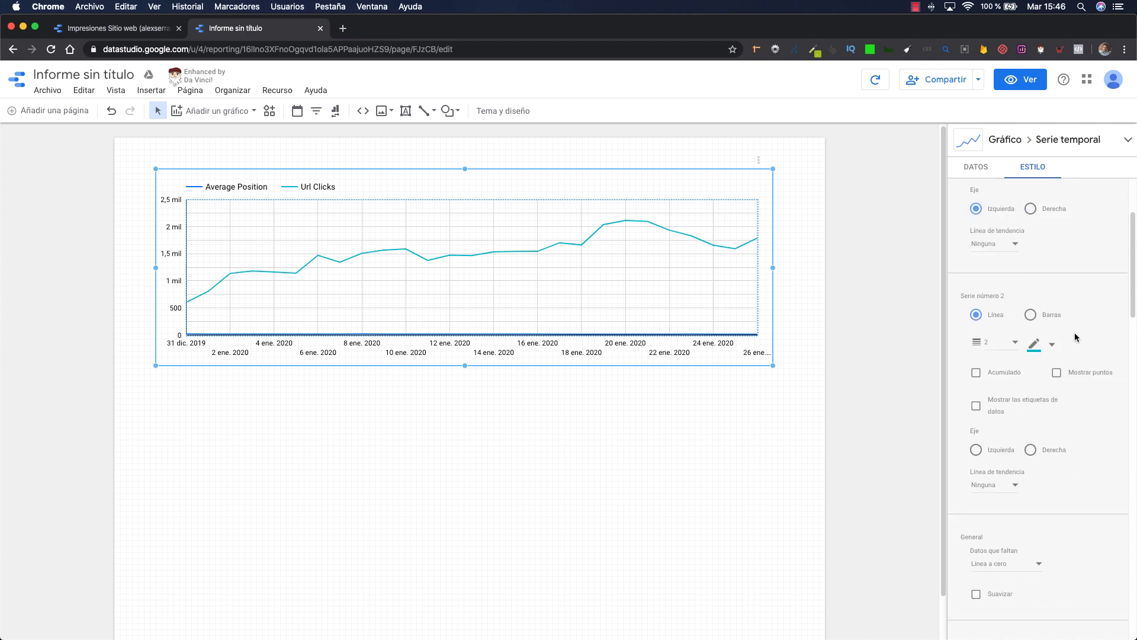
scroll(1073, 332, "up", 1)
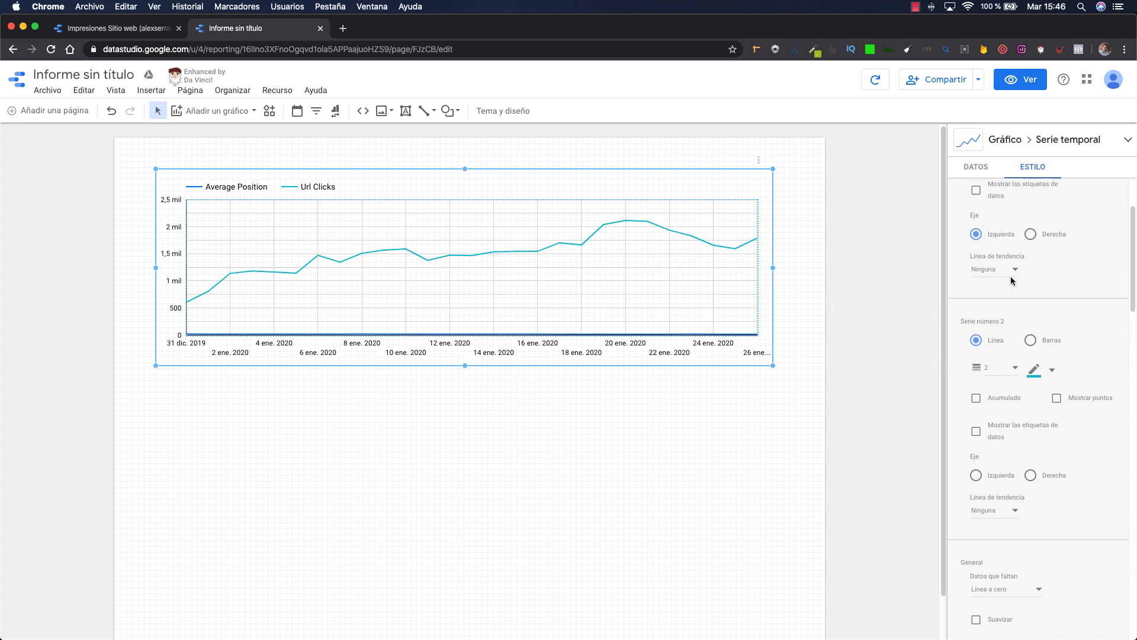
scroll(1007, 272, "up", 4)
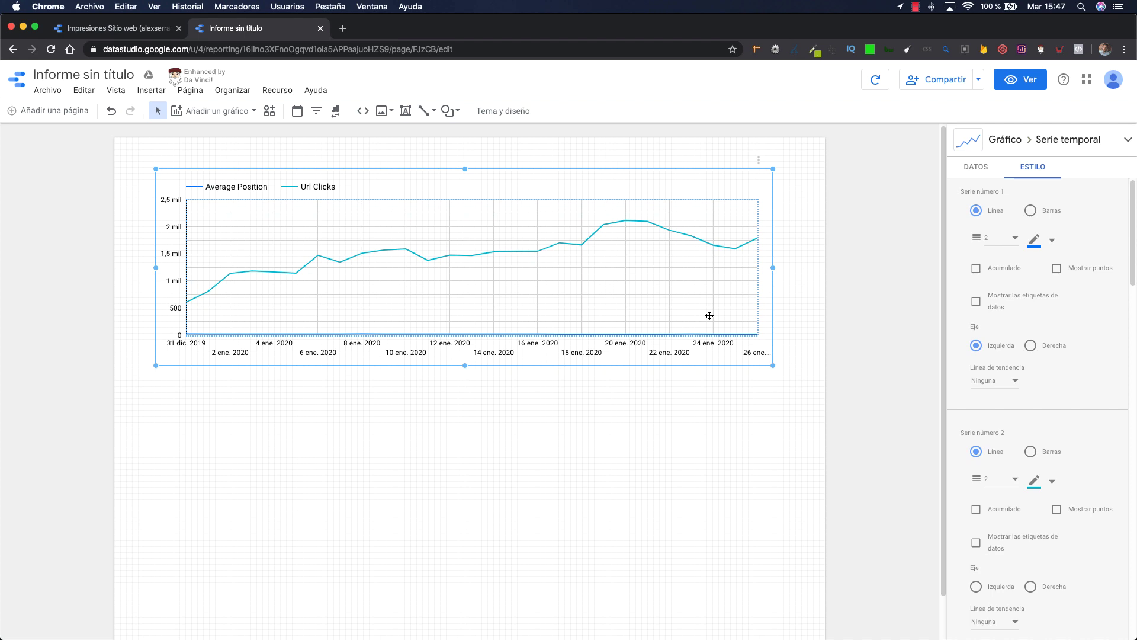
left_click(1032, 454)
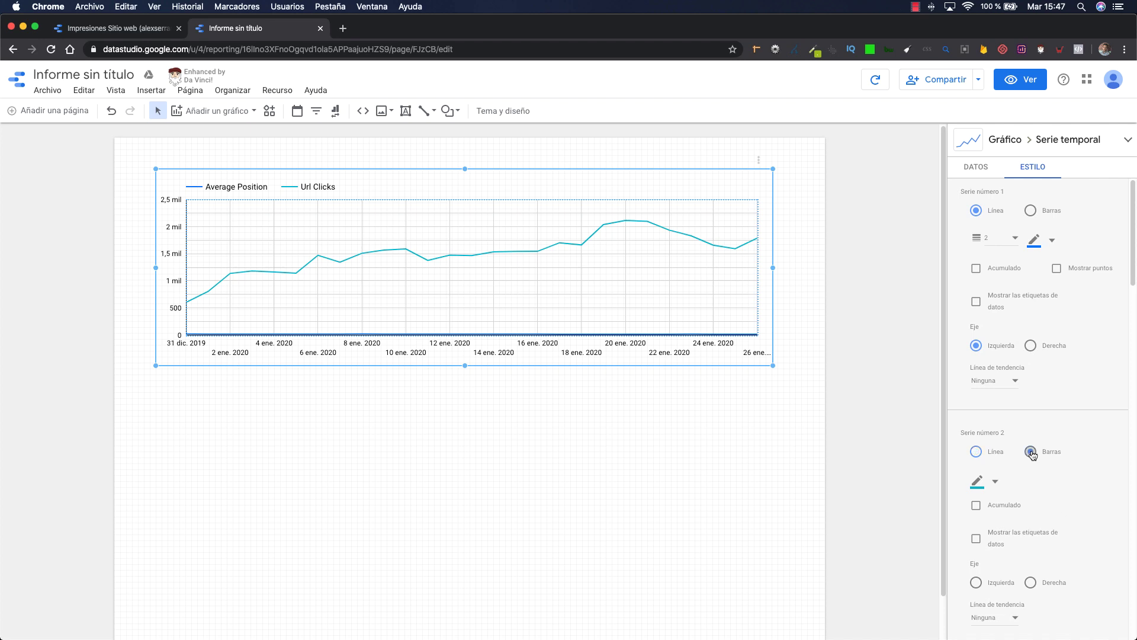
scroll(1001, 454, "down", 1)
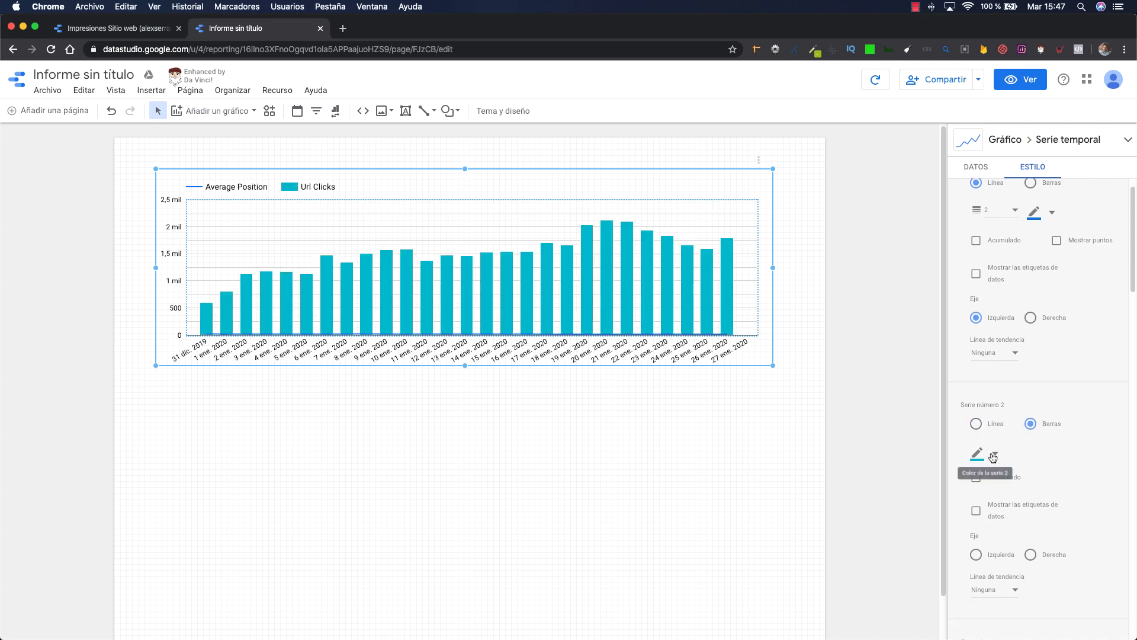
scroll(1041, 428, "up", 1)
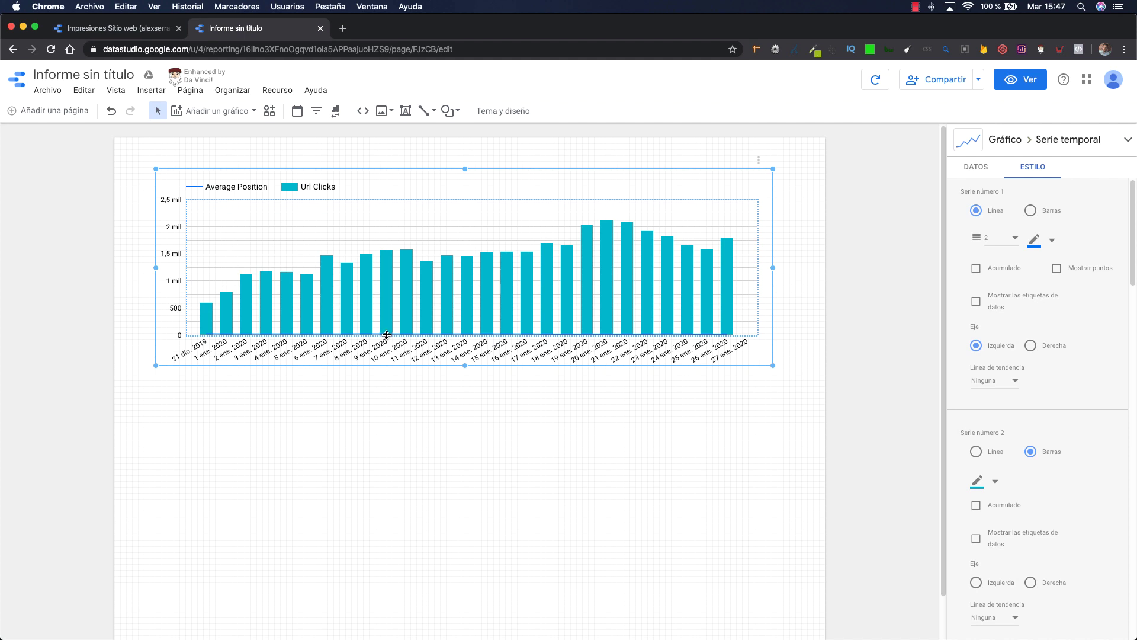
Step: Plot the Average Position series of the blended chart against the right axis
left_click(1032, 346)
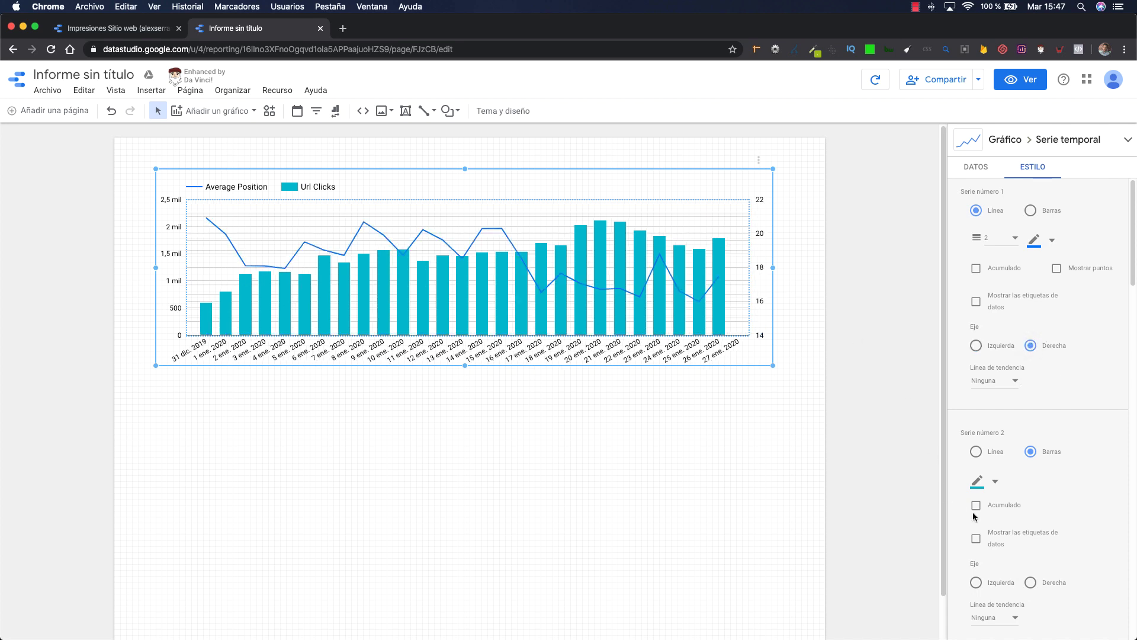
scroll(999, 402, "down", 1)
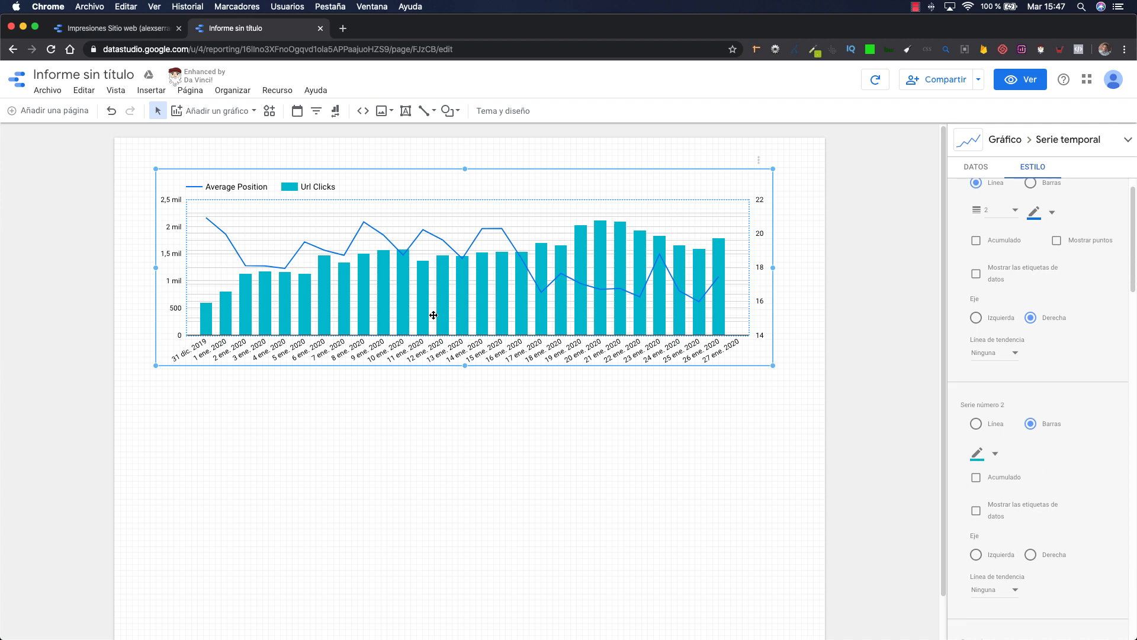
scroll(1030, 375, "up", 1)
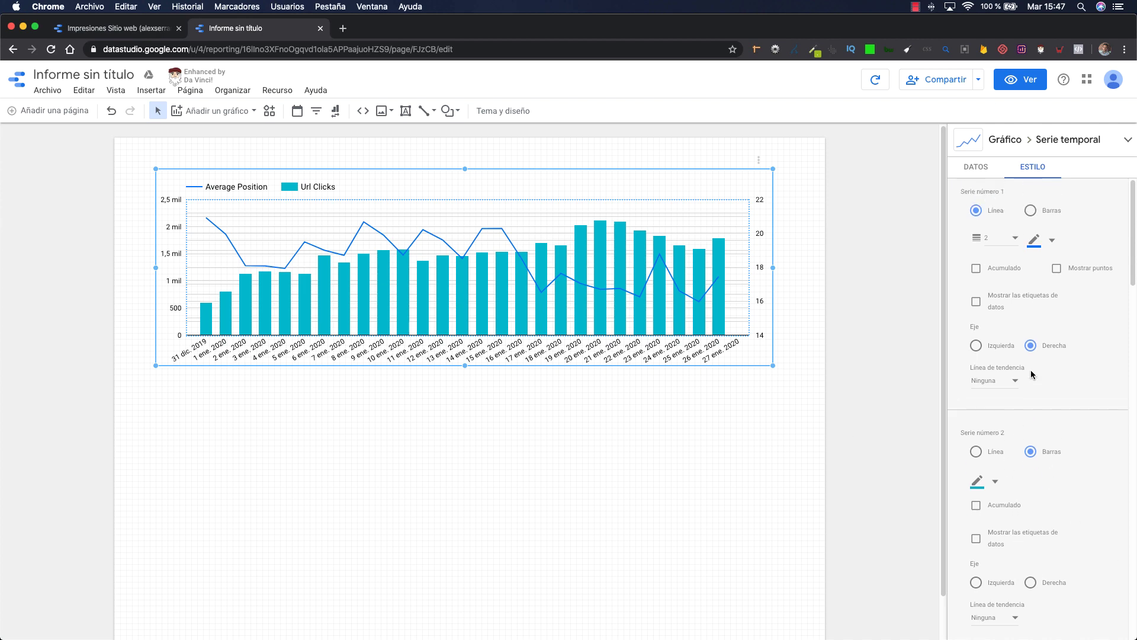
Step: Show data labels for both the Average Position and Url Clicks series
left_click(996, 299)
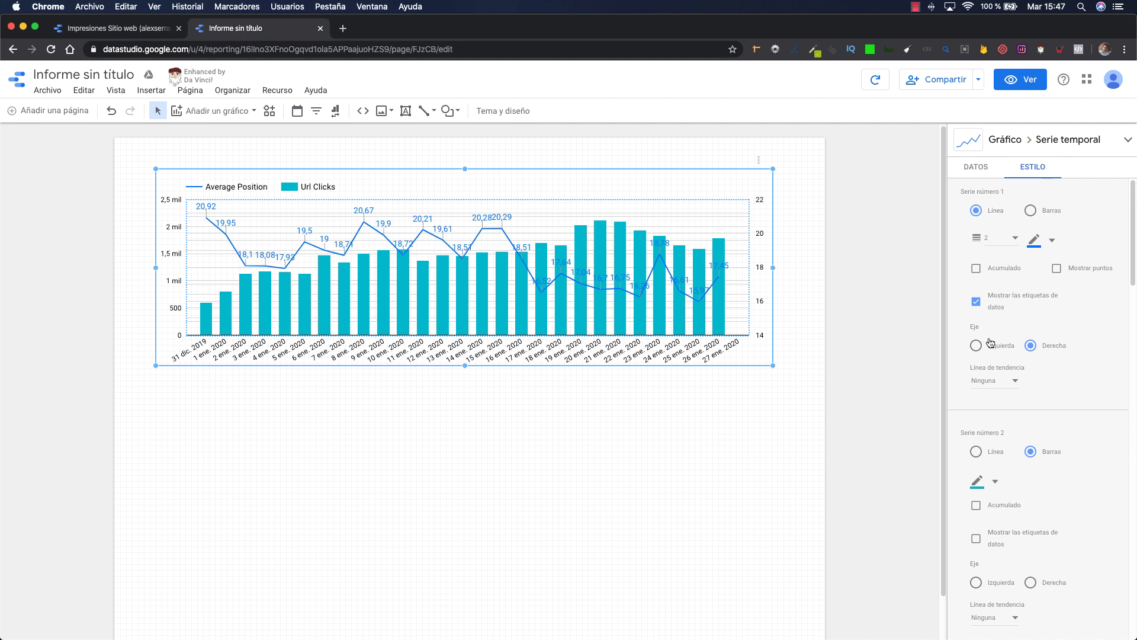
scroll(991, 342, "down", 3)
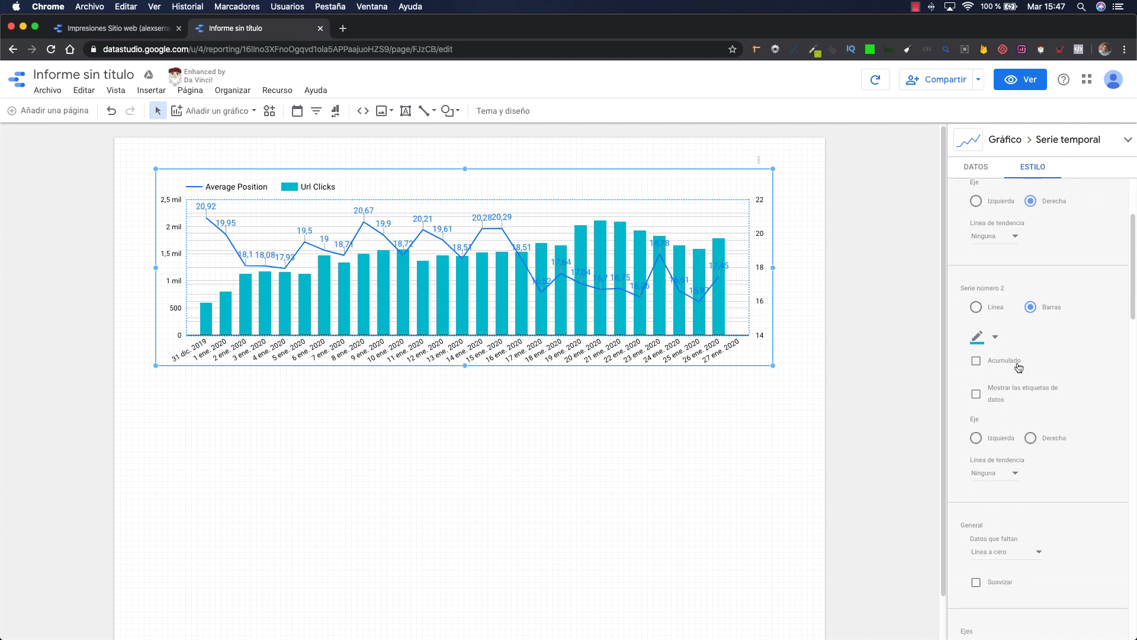
left_click(1000, 395)
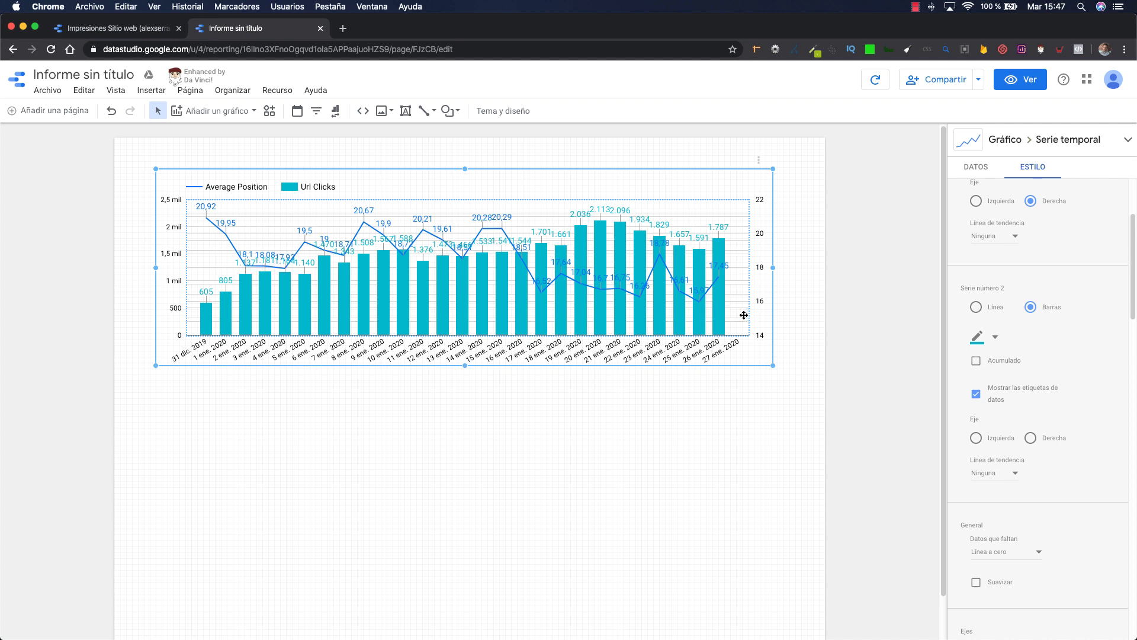
Step: Set the canvas width to 1500 pixels and enlarge the blended chart to fill most of the page width
left_click(895, 272)
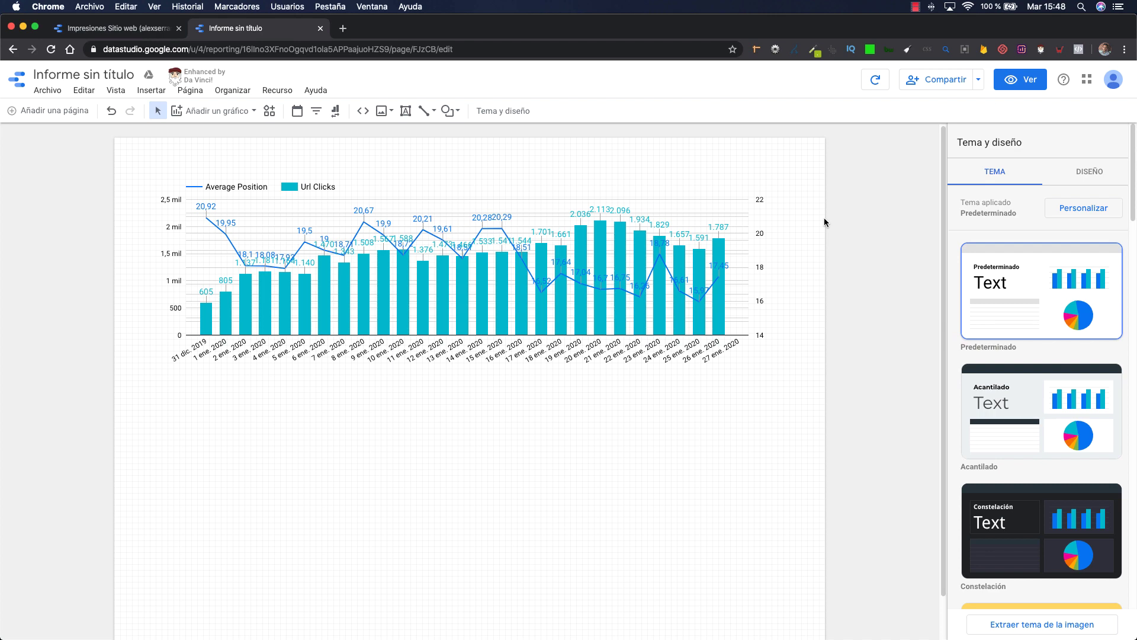
left_click(1090, 172)
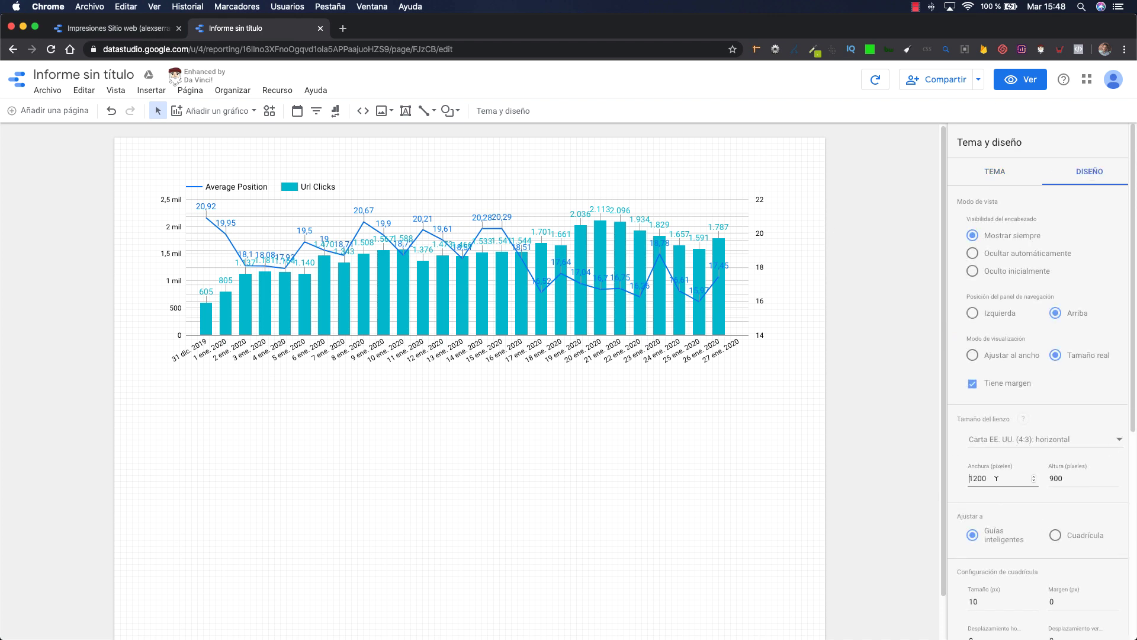
left_click_drag(996, 479, 946, 477)
type("1500")
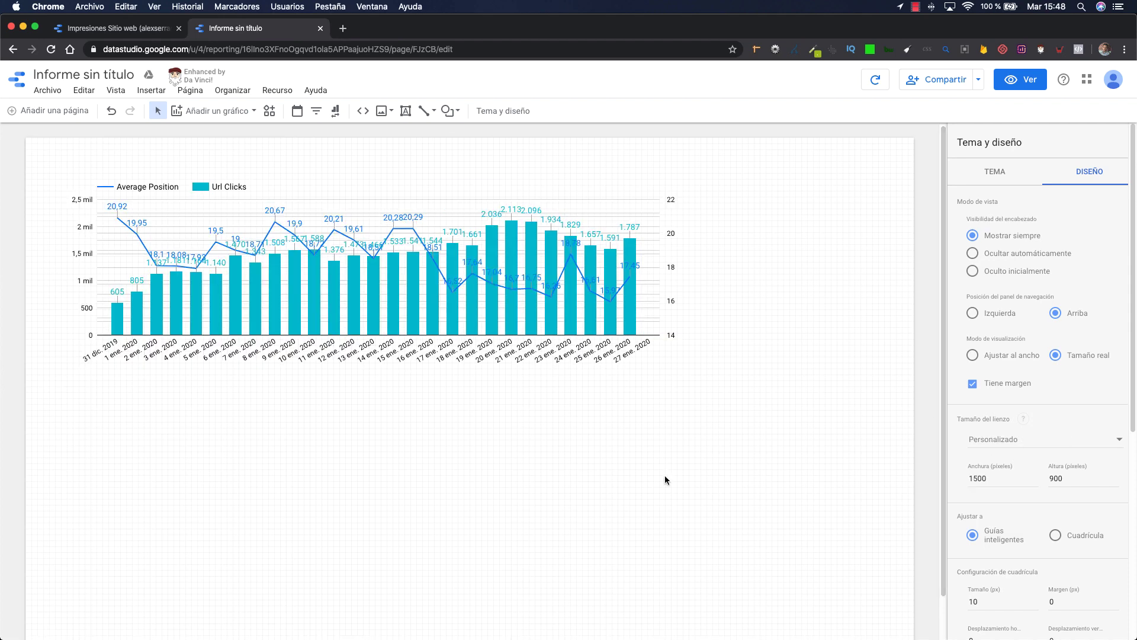
left_click(603, 351)
left_click_drag(686, 367, 893, 401)
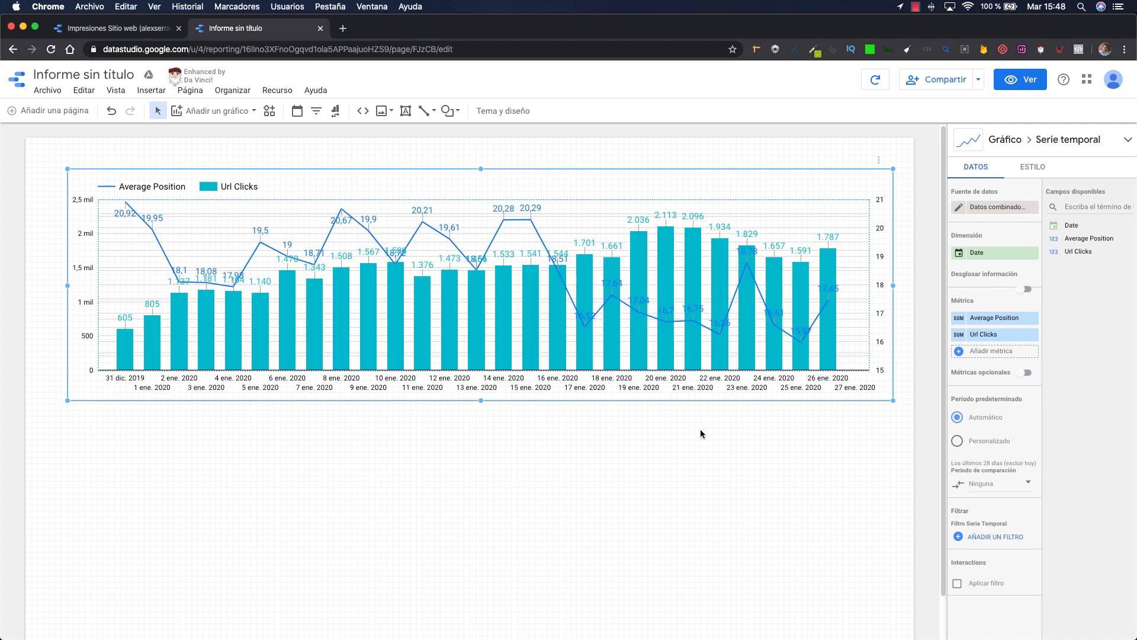
left_click(1028, 168)
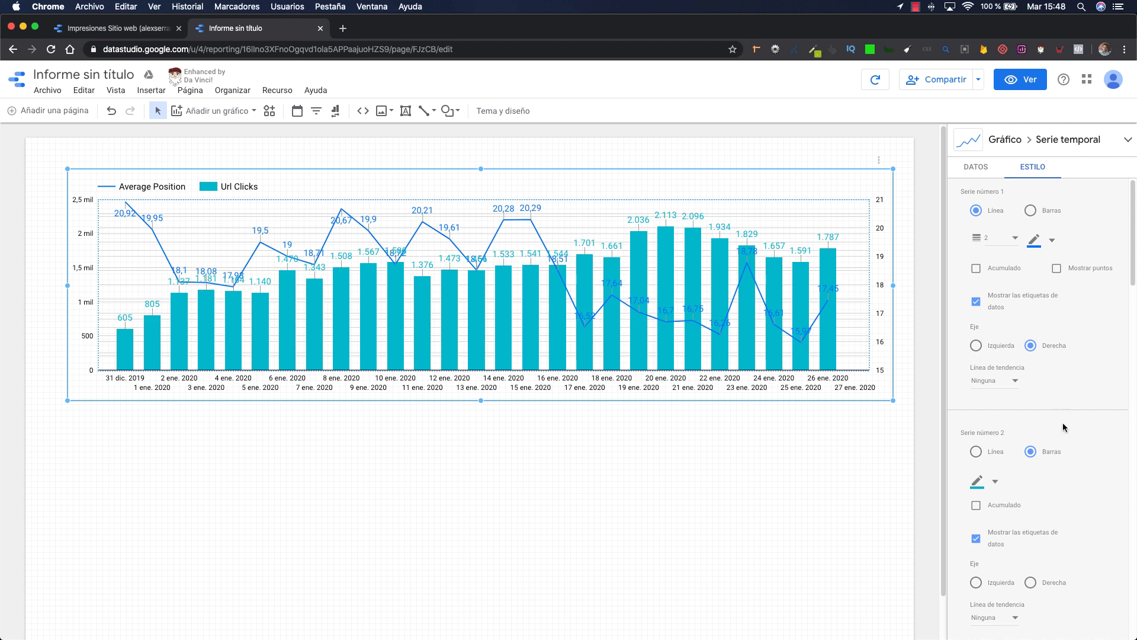
scroll(986, 376, "down", 5)
scroll(986, 376, "up", 5)
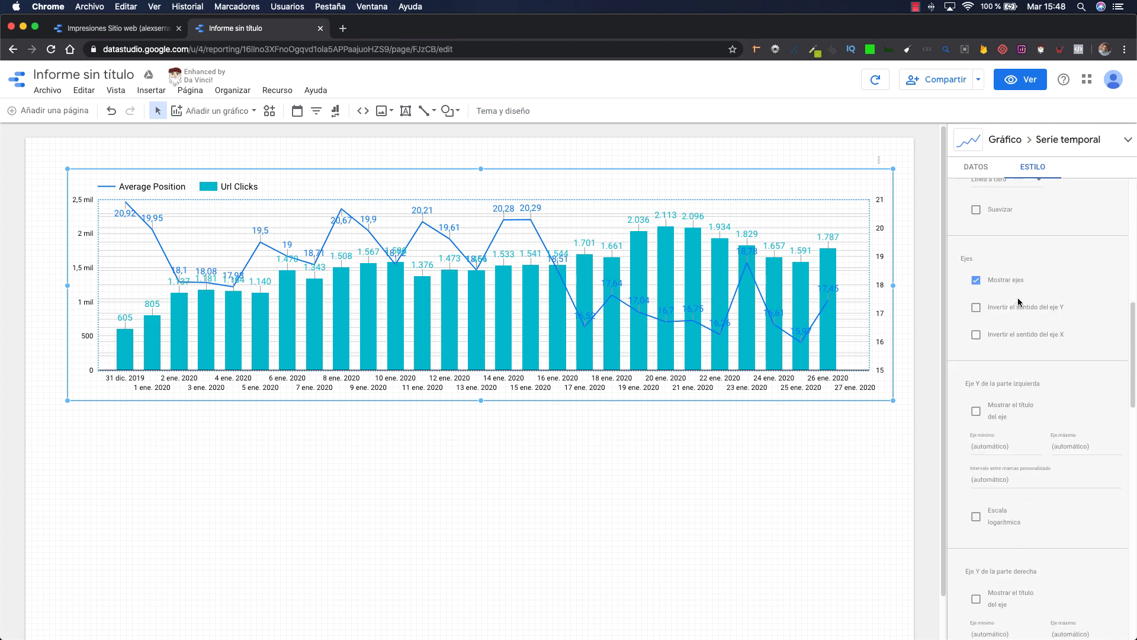
left_click(688, 476)
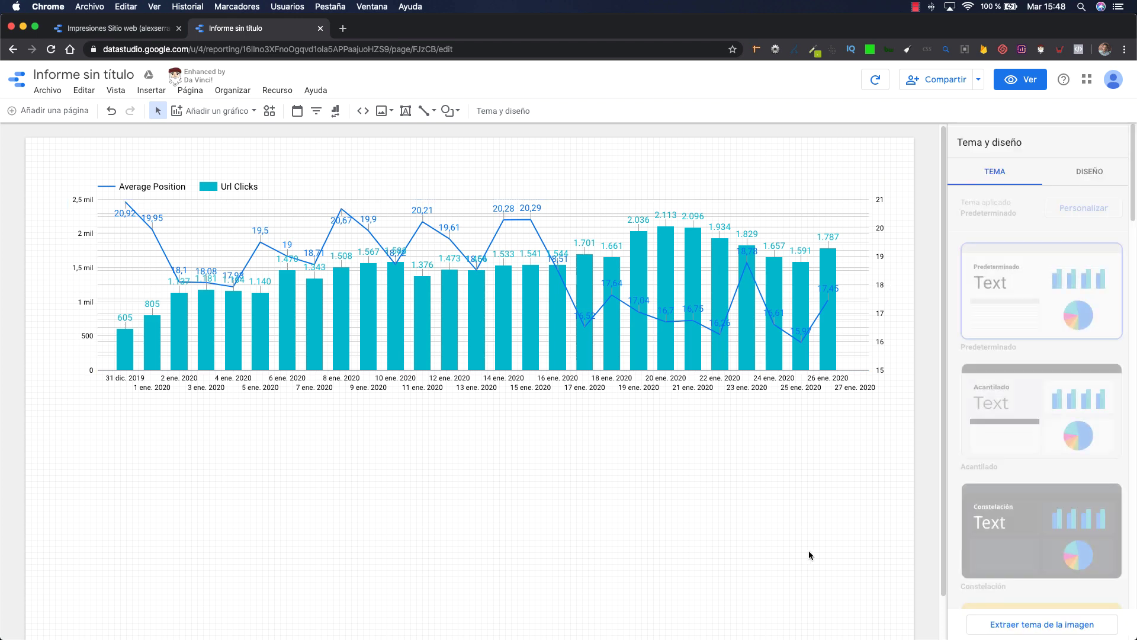
Step: Move the blended chart down to leave free space above it on the page
left_click(376, 300)
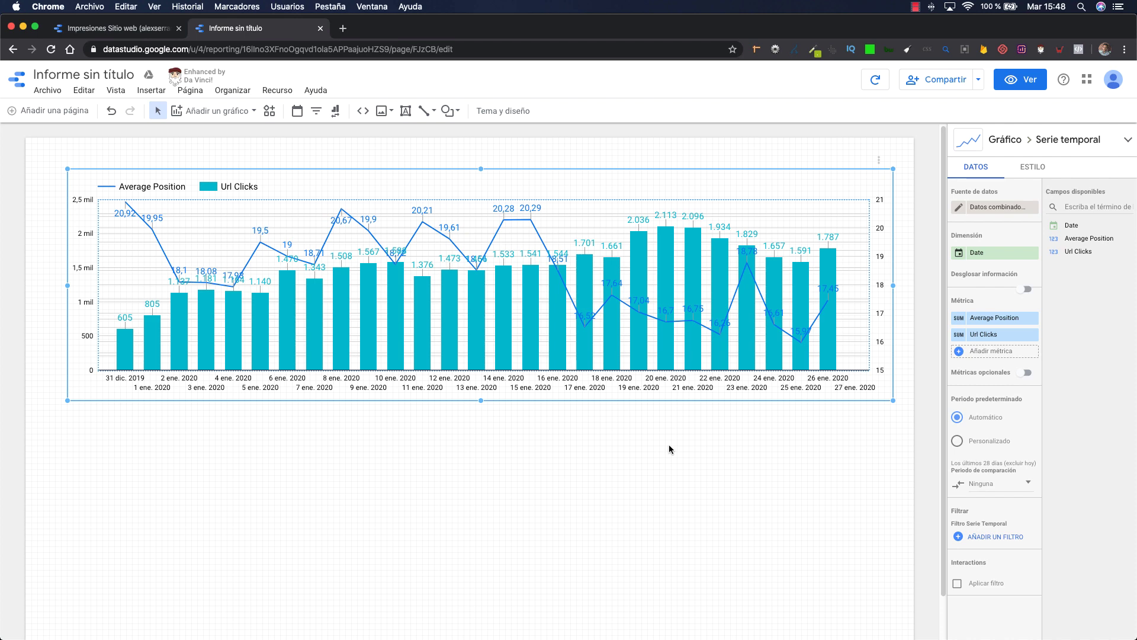
left_click_drag(711, 189, 711, 259)
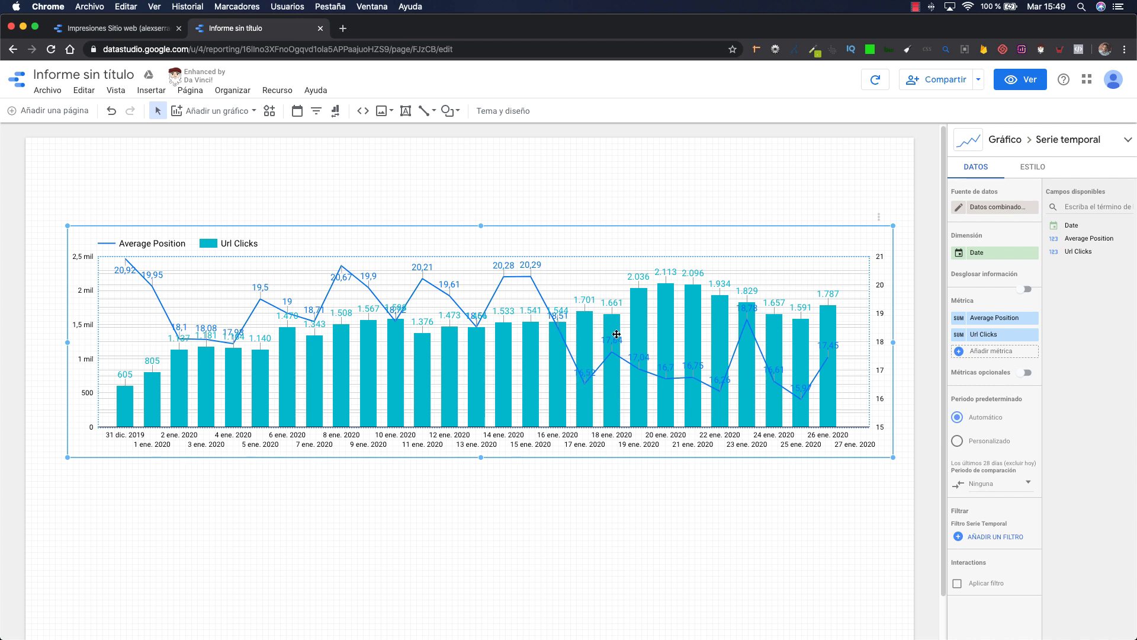
left_click(914, 178)
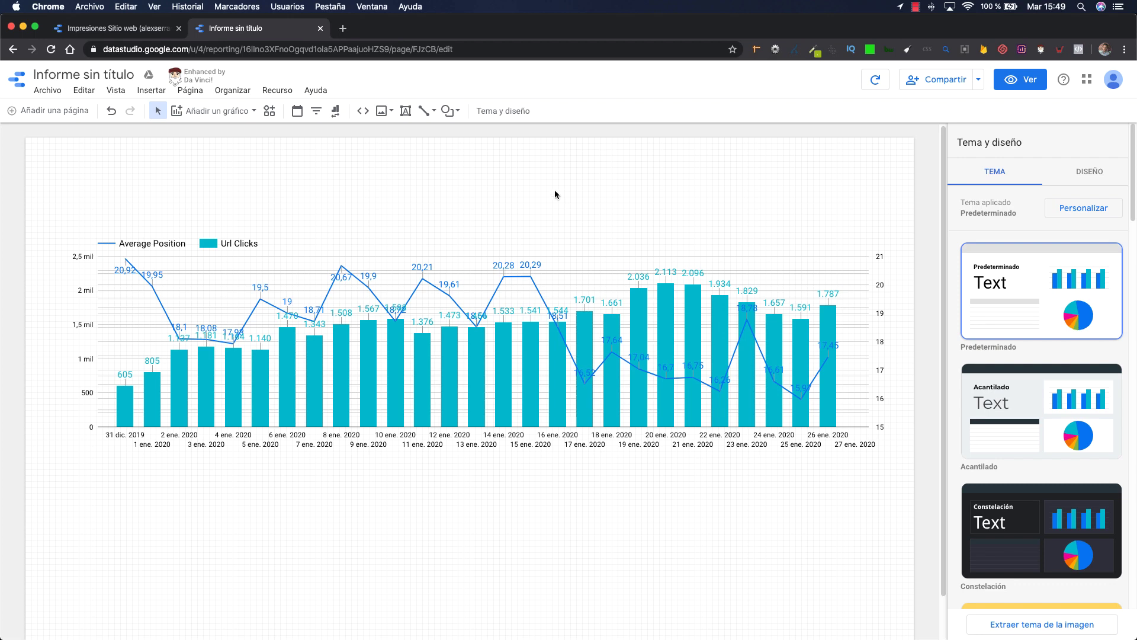
Step: Add a filter control above the chart's right end and set its dimension to Query
left_click(317, 116)
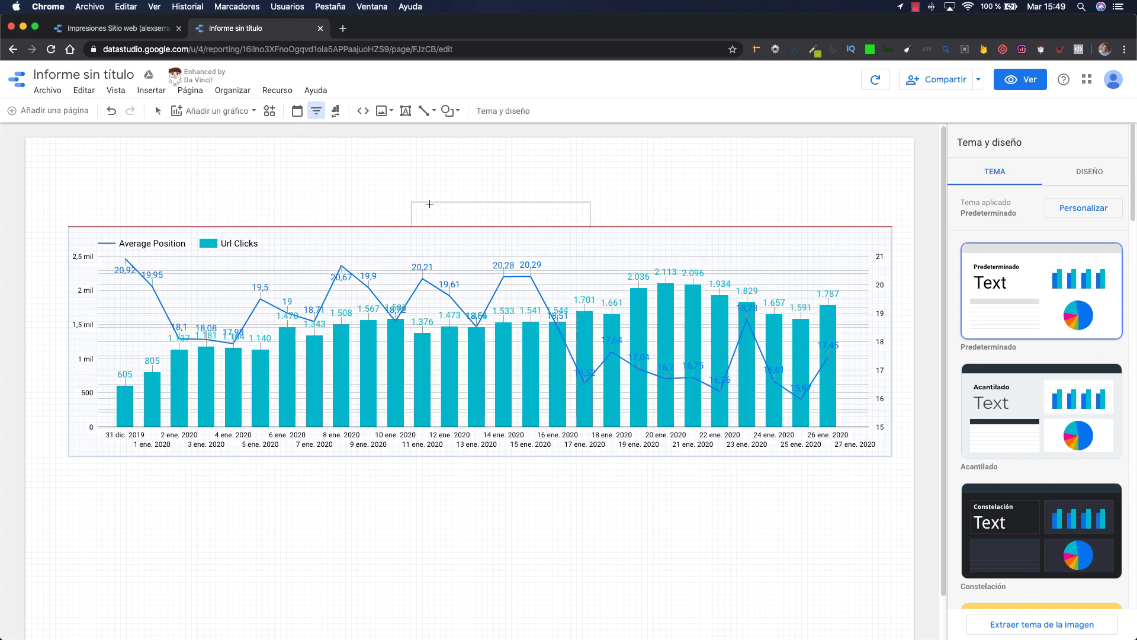
left_click(715, 202)
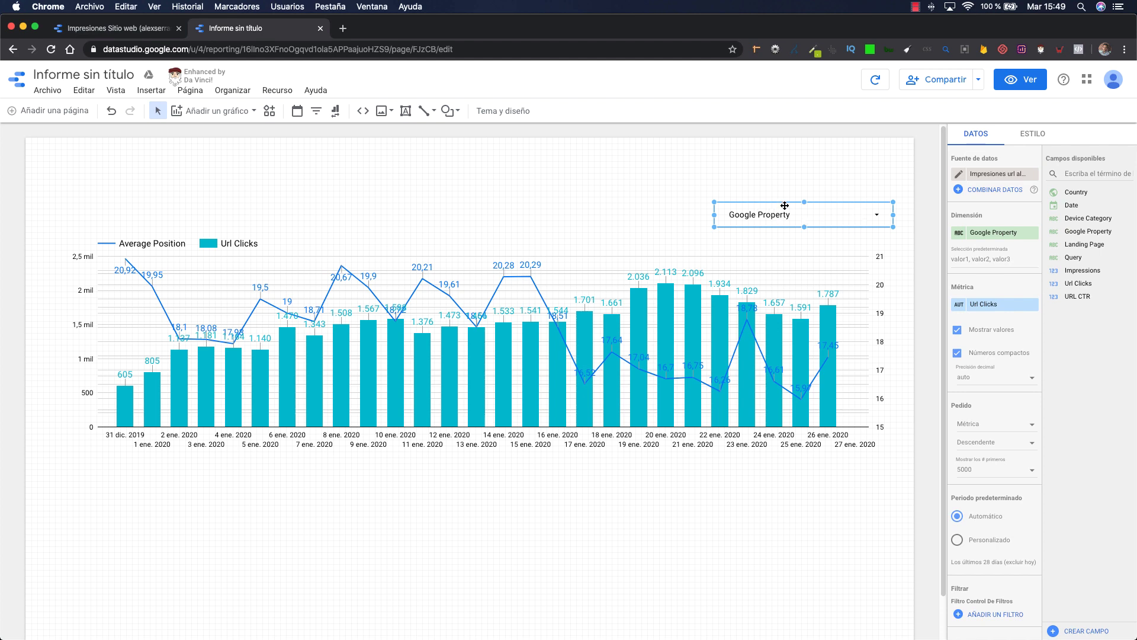
left_click(1004, 233)
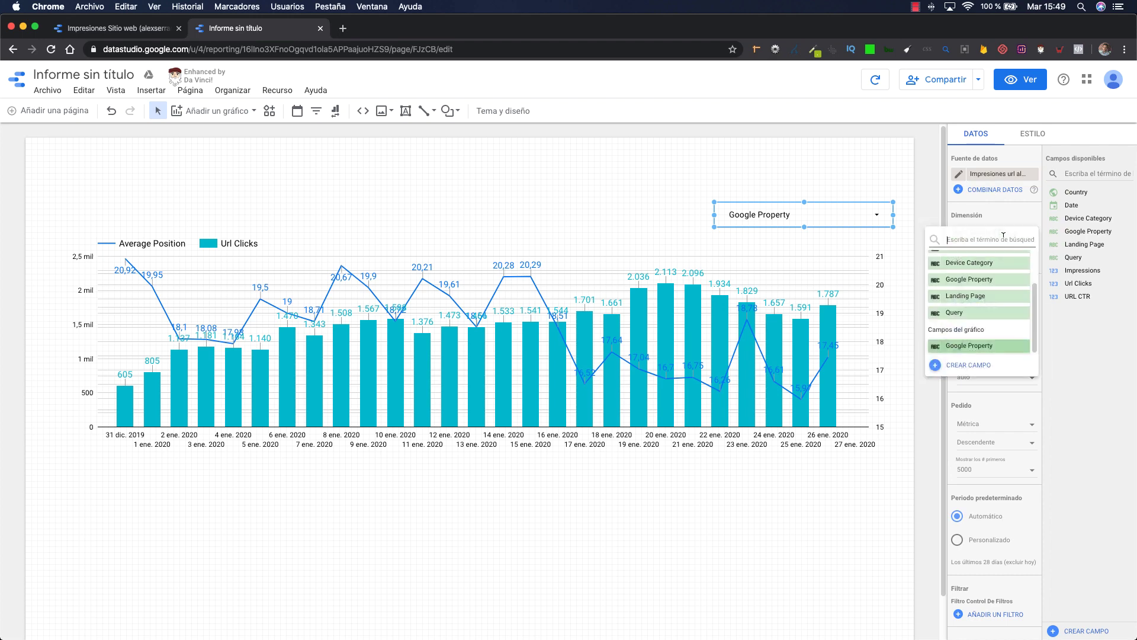
left_click(967, 316)
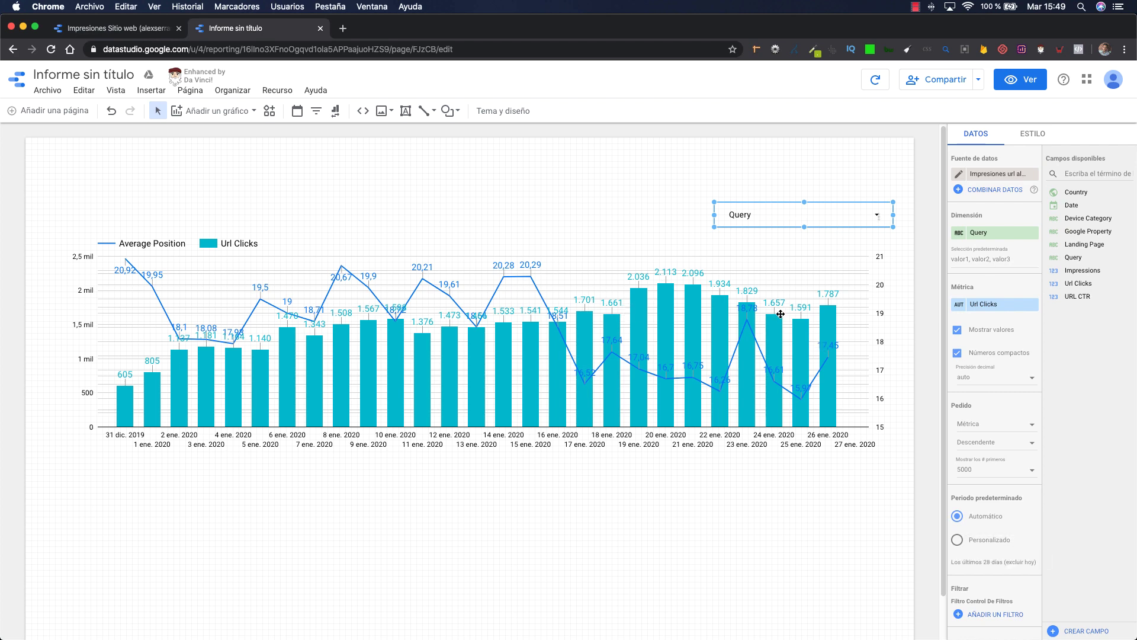
Step: Select the Query filter control together with the blended chart and group them
left_click(791, 251, "shift")
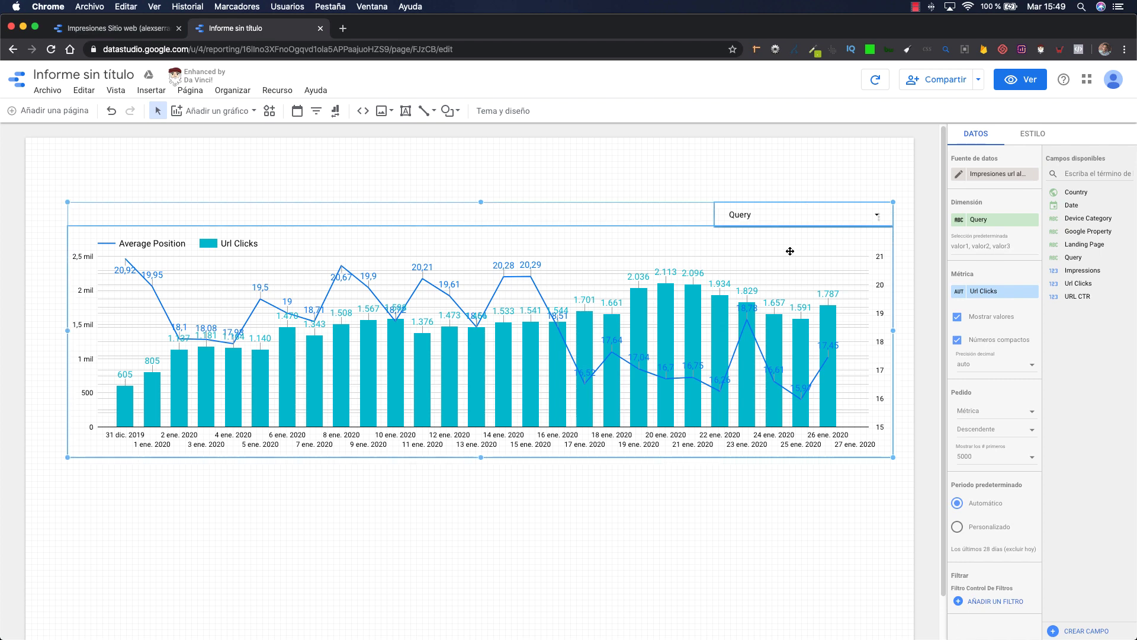
left_click(838, 543)
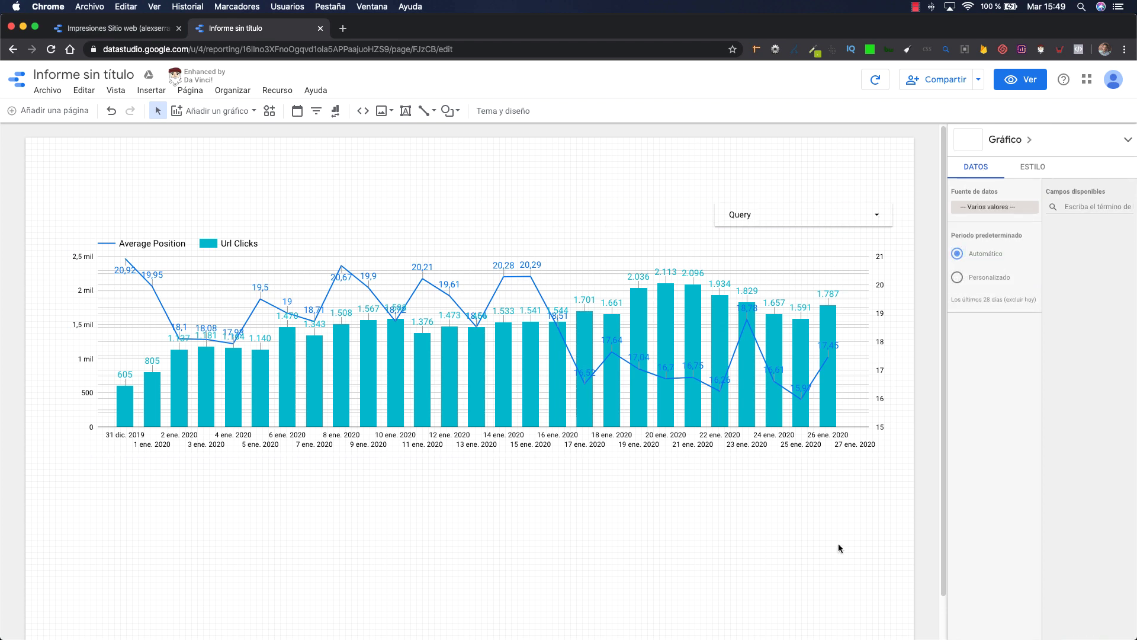
left_click_drag(866, 500, 672, 208)
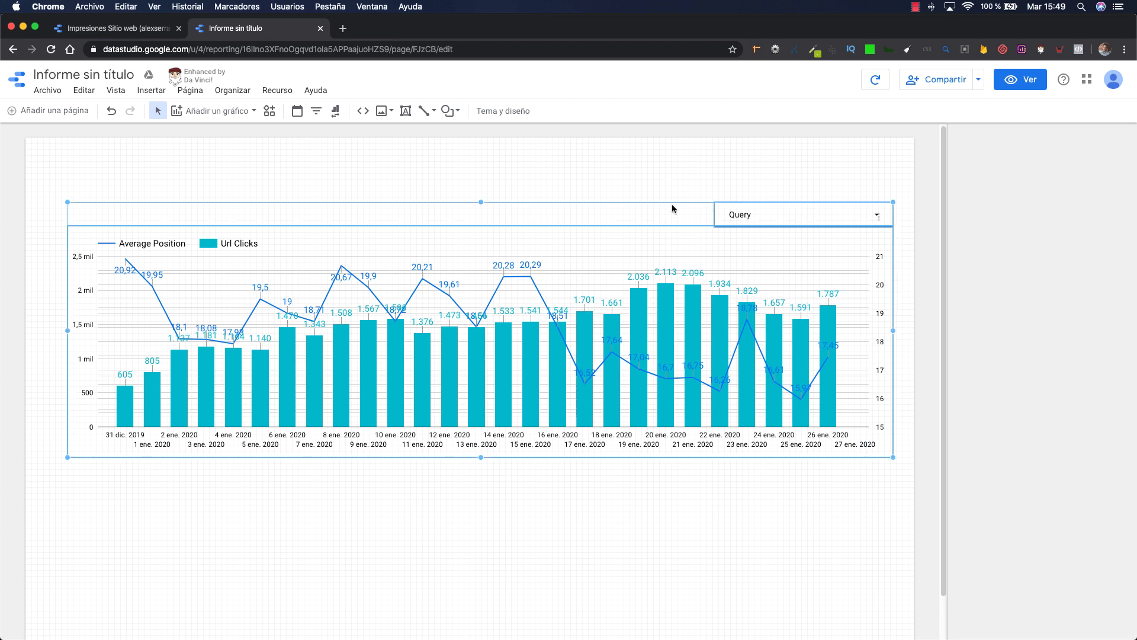
right_click(803, 244)
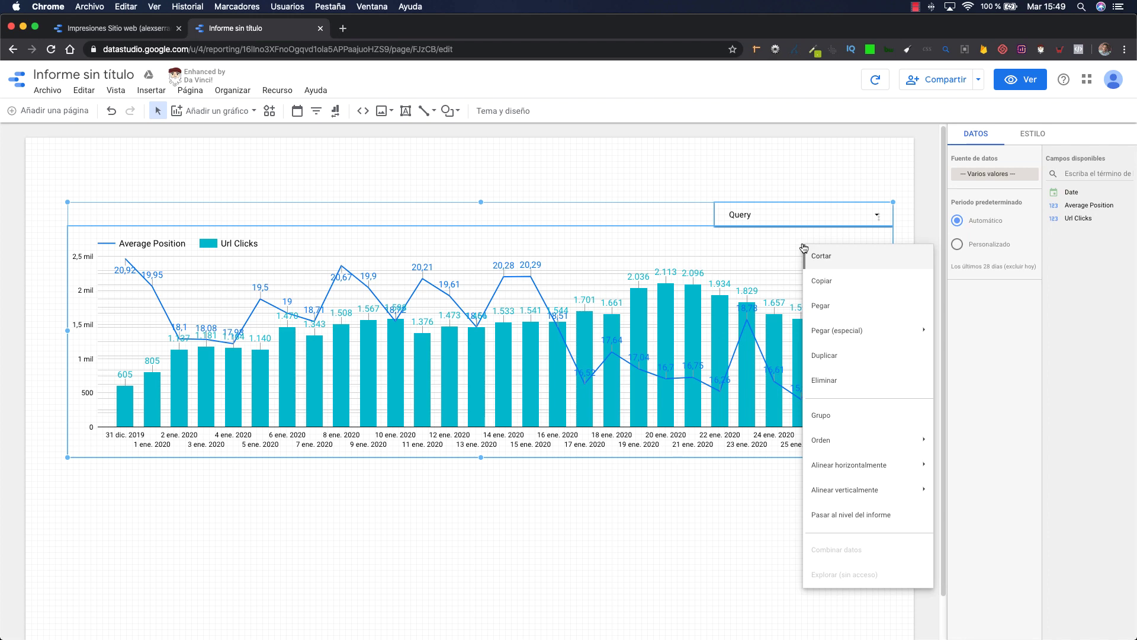
left_click(826, 422)
left_click(769, 523)
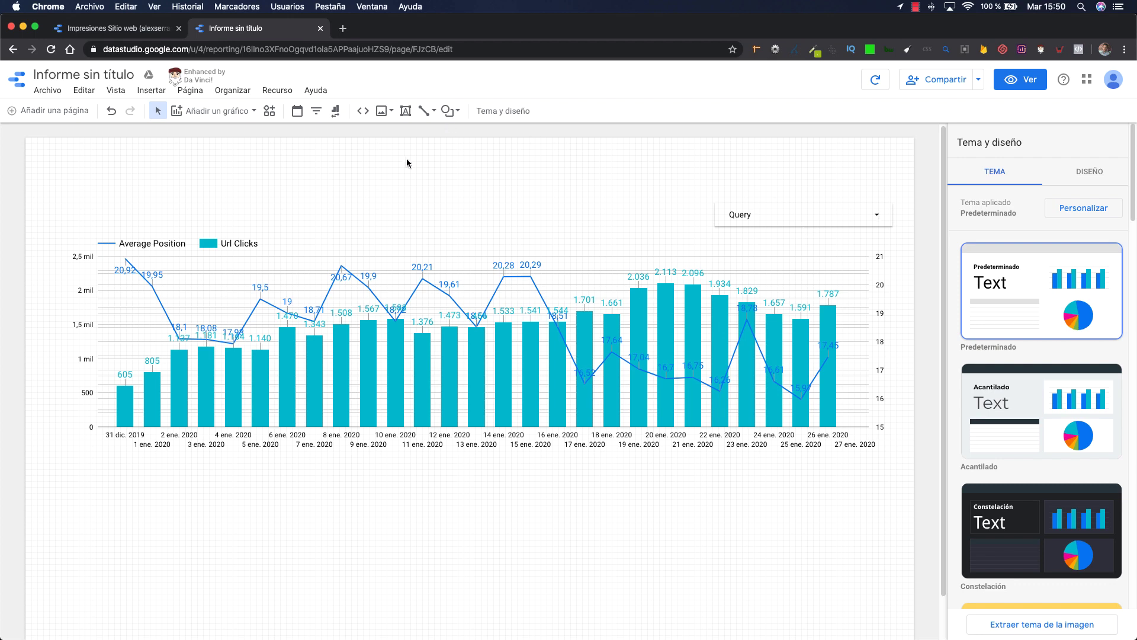
Step: Add a filter control directly beside the Query filter above the chart and set its dimension to Device Category
left_click(318, 113)
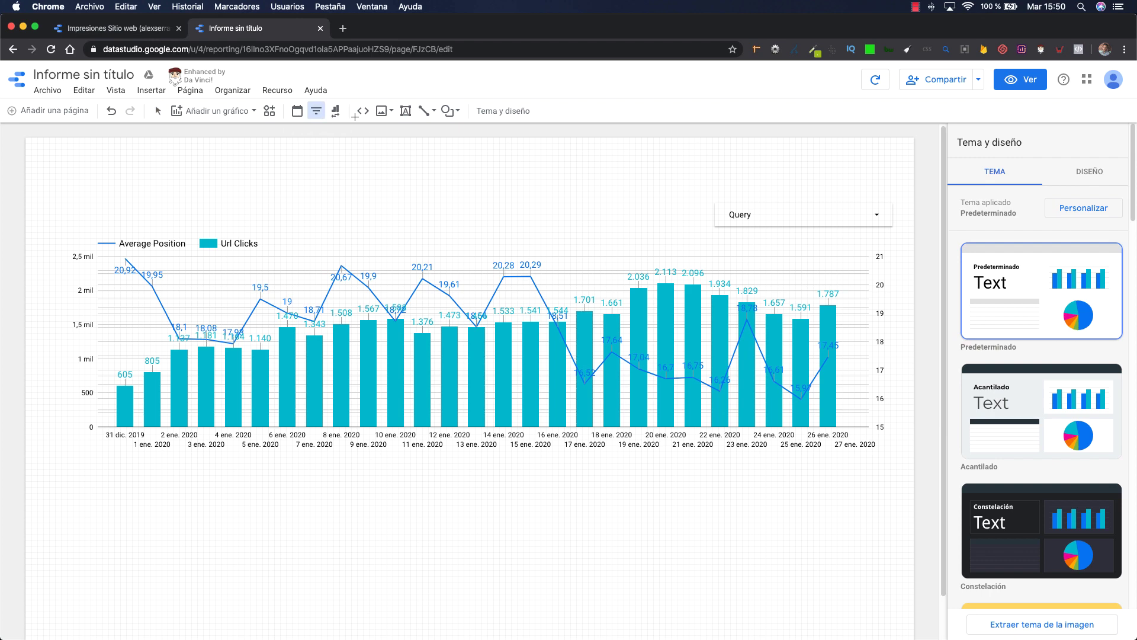
left_click(522, 209)
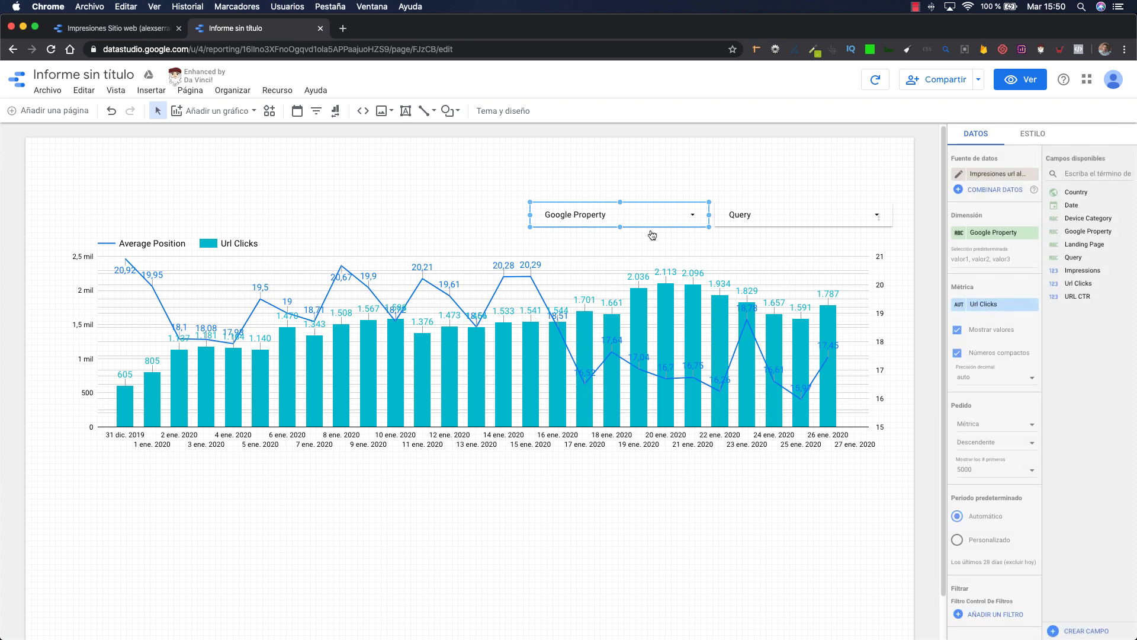
left_click(996, 232)
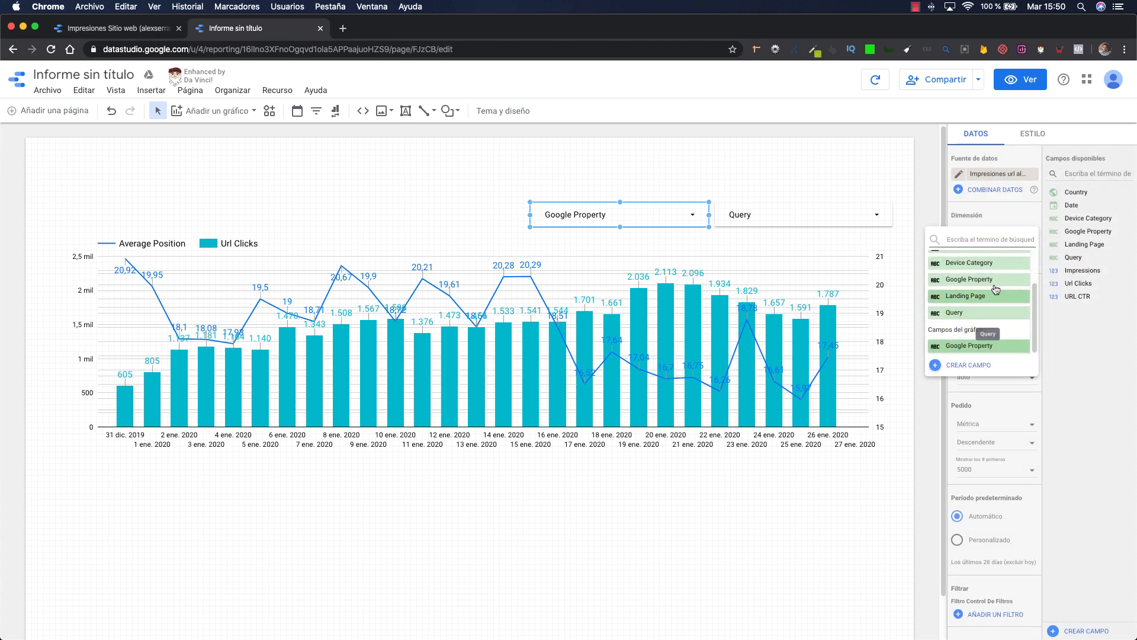
left_click(987, 264)
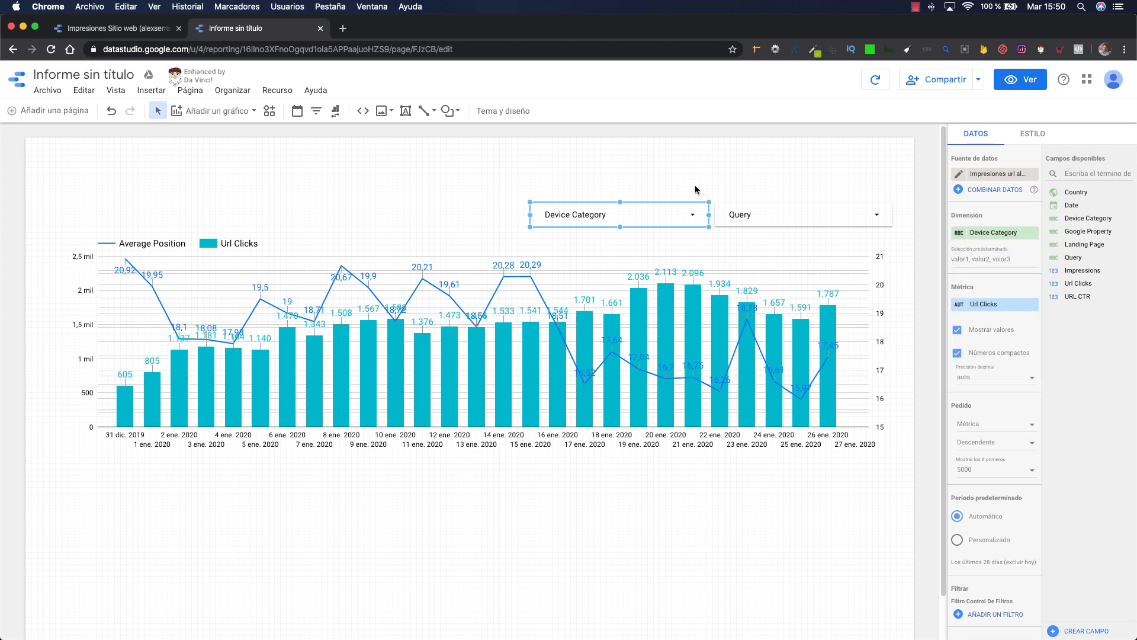
Step: Add another filter control beside the Device Category filter, matching its size, and set its dimension to Country
left_click(316, 111)
left_click_drag(524, 227, 346, 201)
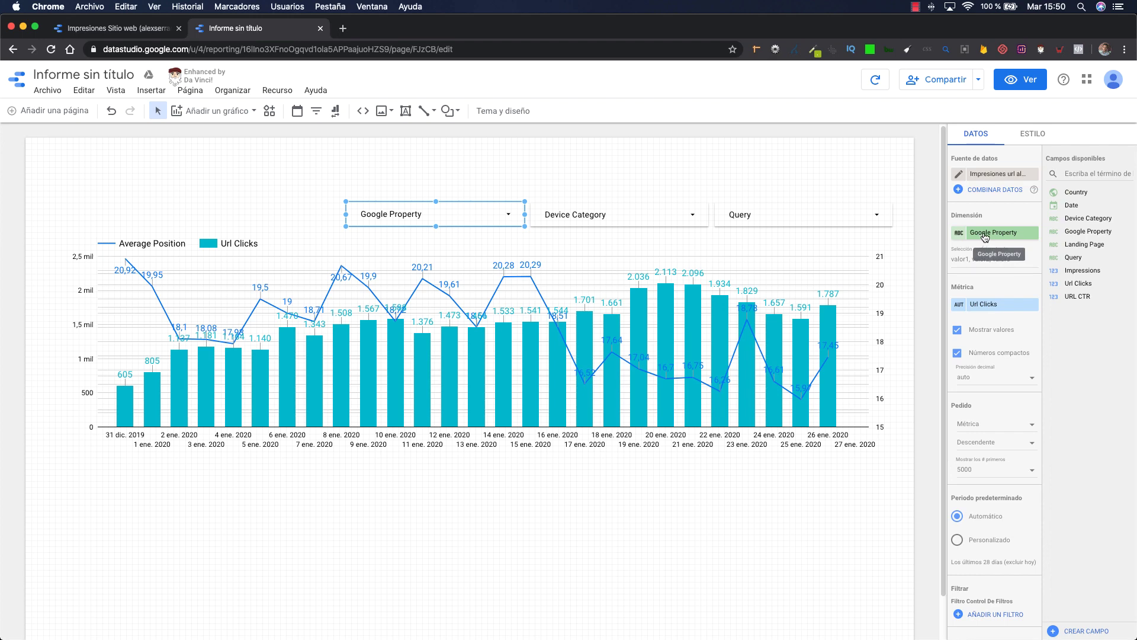
left_click(985, 236)
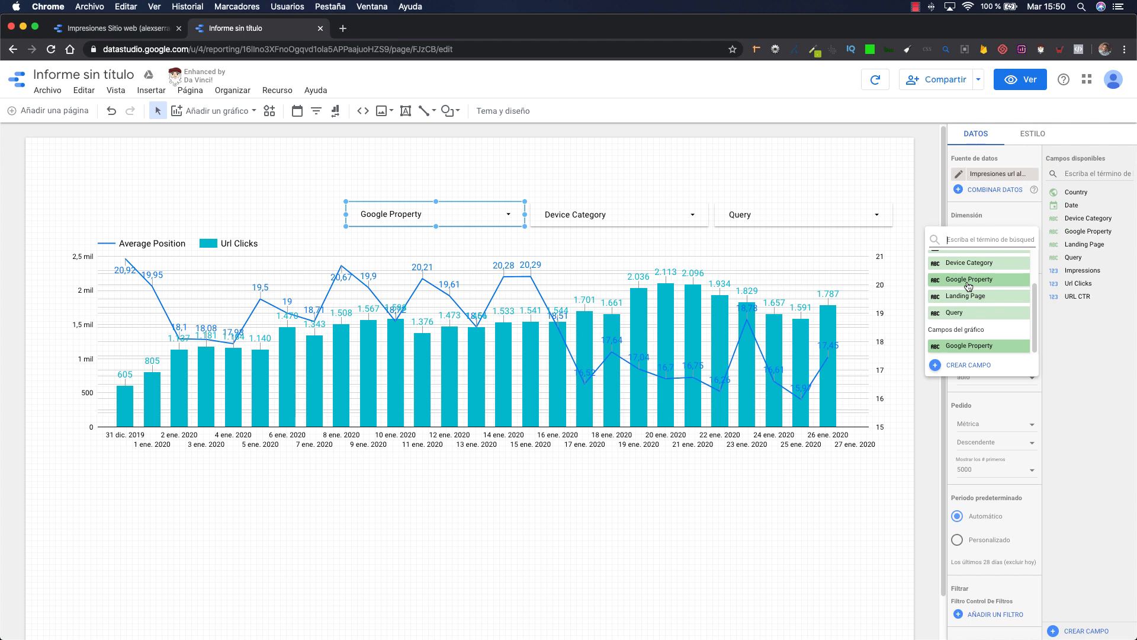
scroll(984, 296, "up", 3)
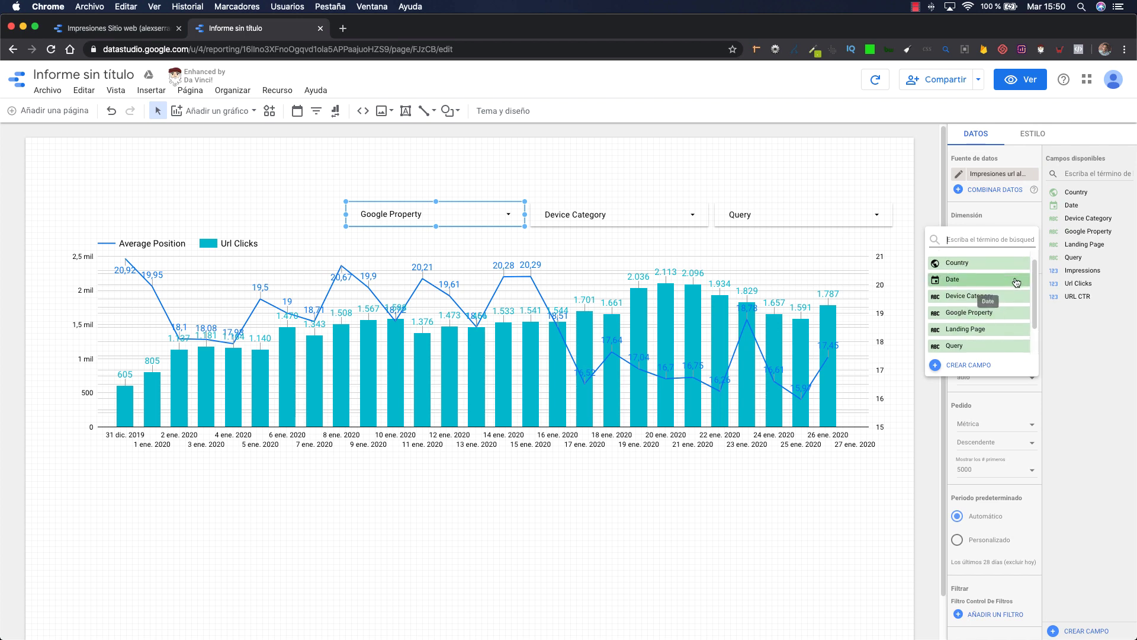
left_click(952, 262)
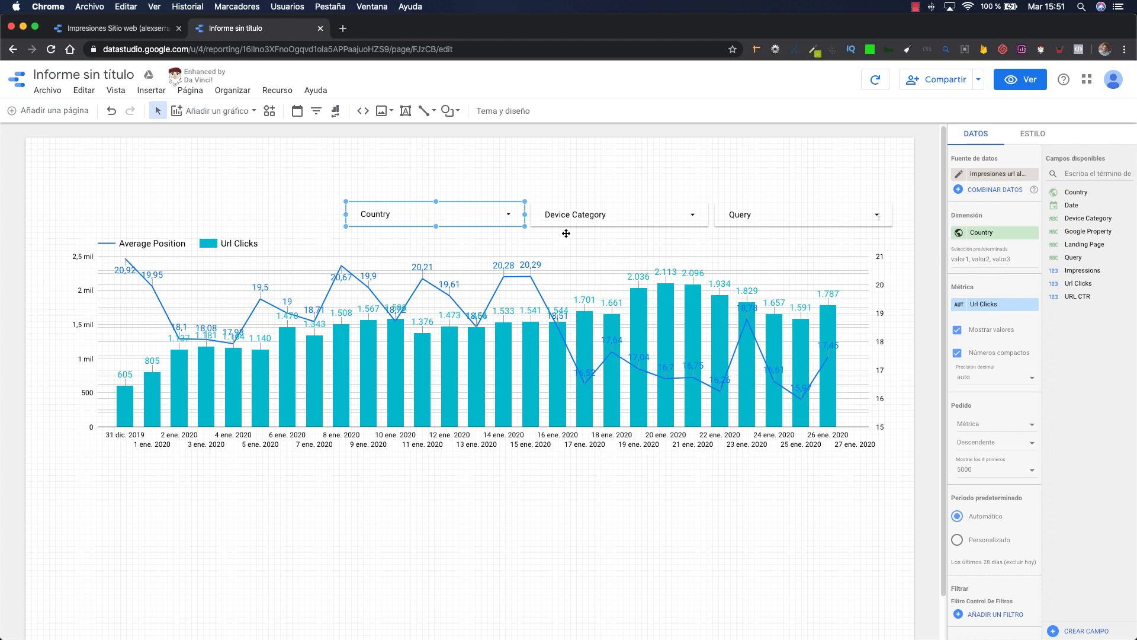
left_click(638, 183)
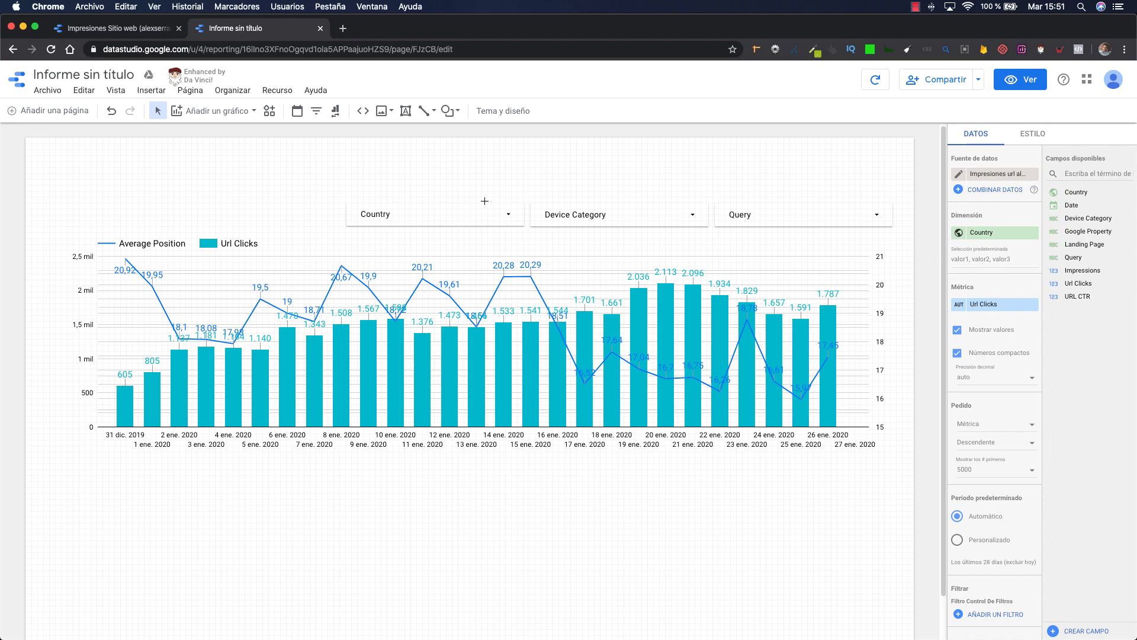
left_click(484, 208)
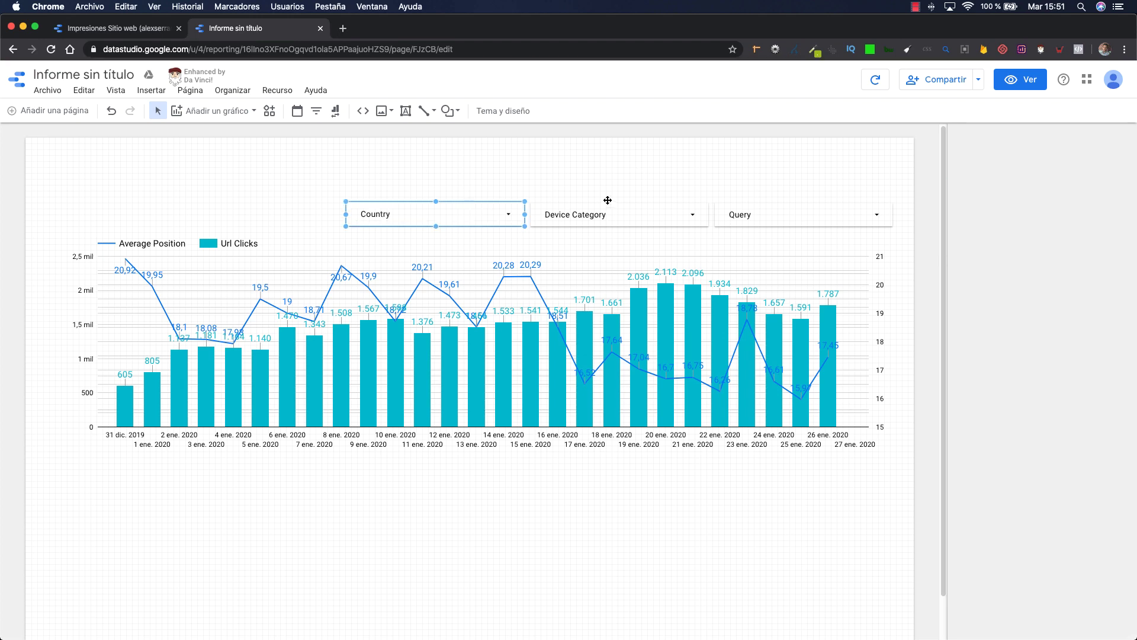
left_click(601, 170)
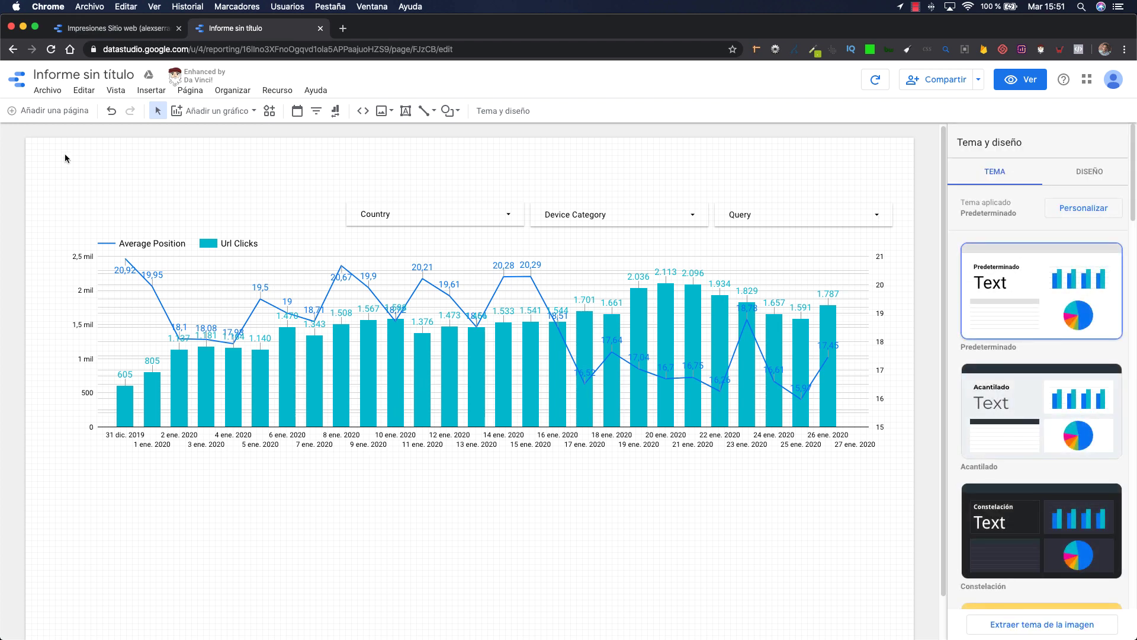
Step: Select the Country, Device Category and Query filter controls together with the blended chart and group them
left_click_drag(34, 161, 910, 469)
right_click(592, 279)
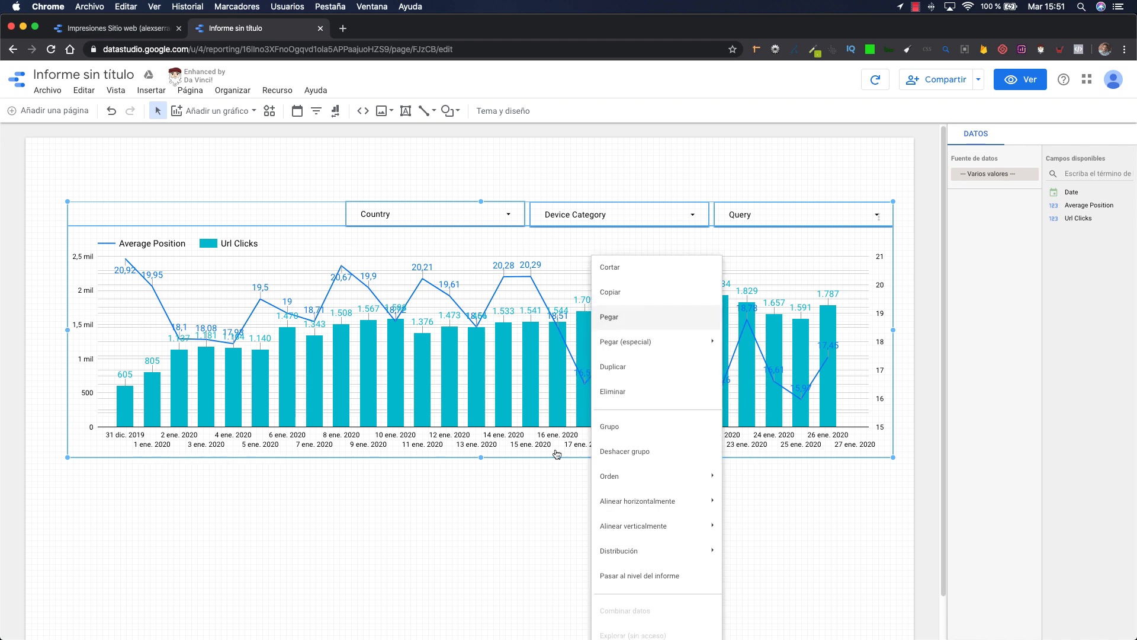
left_click(652, 427)
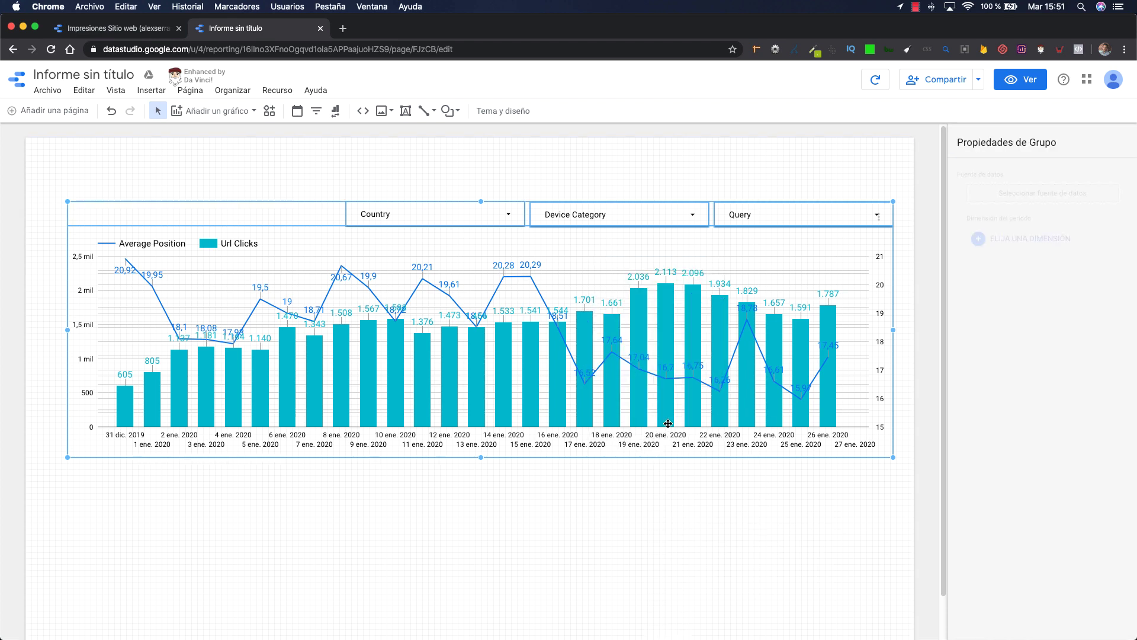
left_click(682, 521)
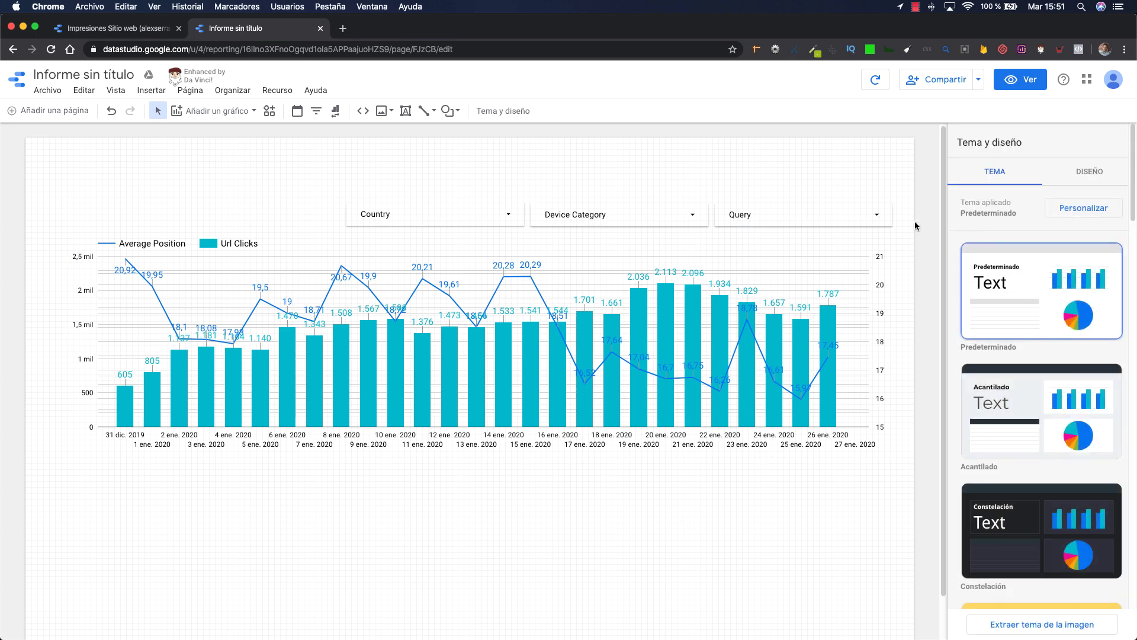
Step: Open the report in view mode and restrict the Query filter to only the first query in its list
left_click(1019, 90)
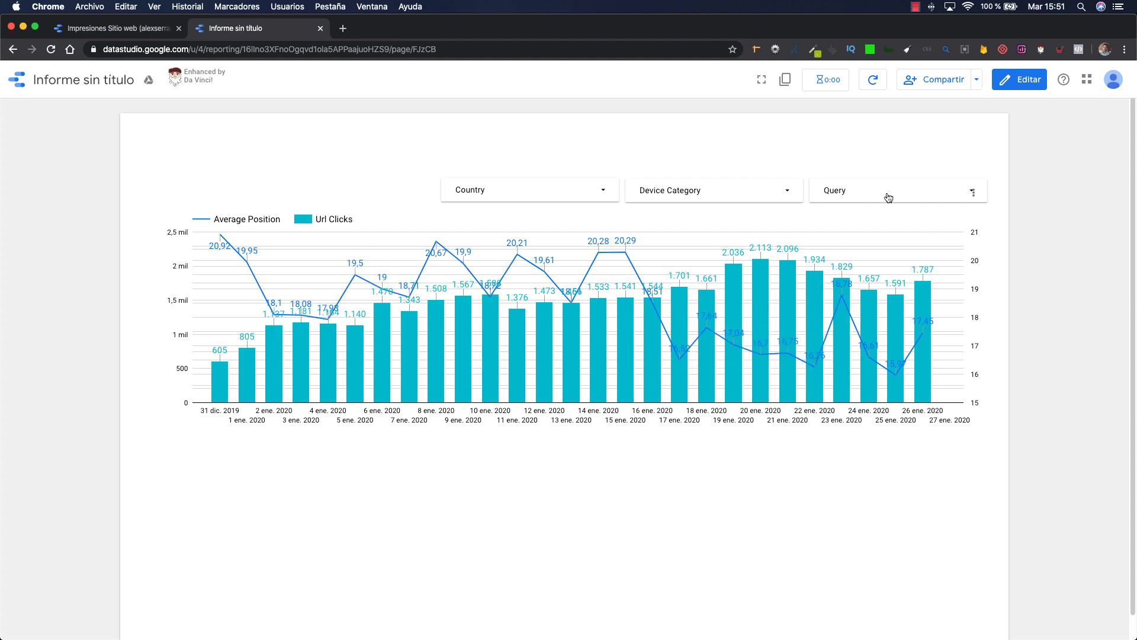
left_click(973, 192)
left_click(939, 194)
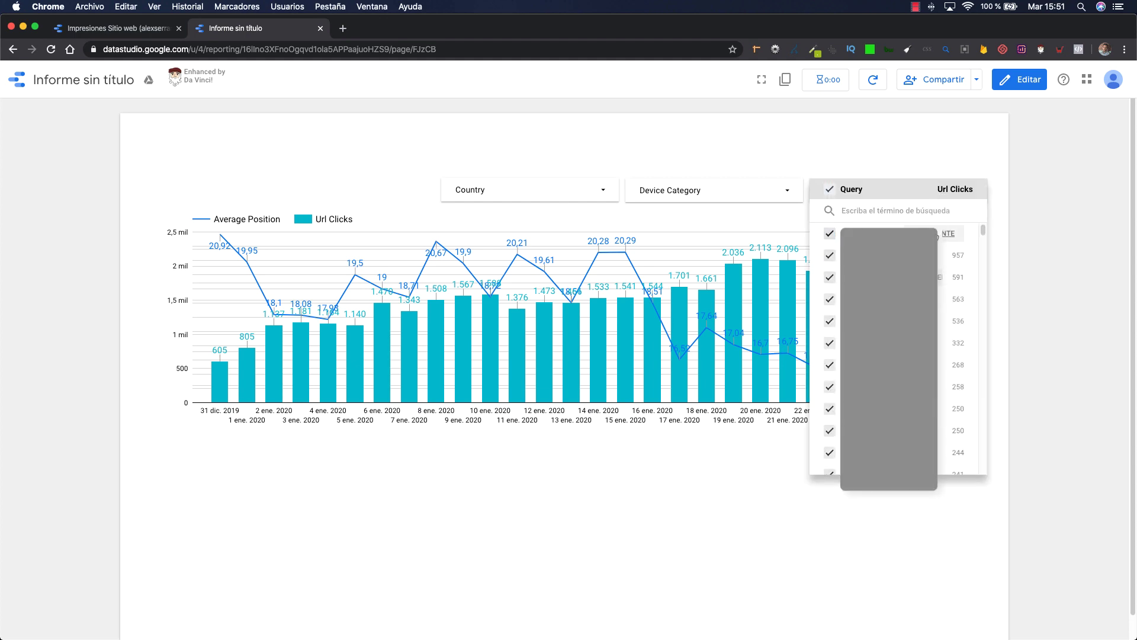
left_click(948, 233)
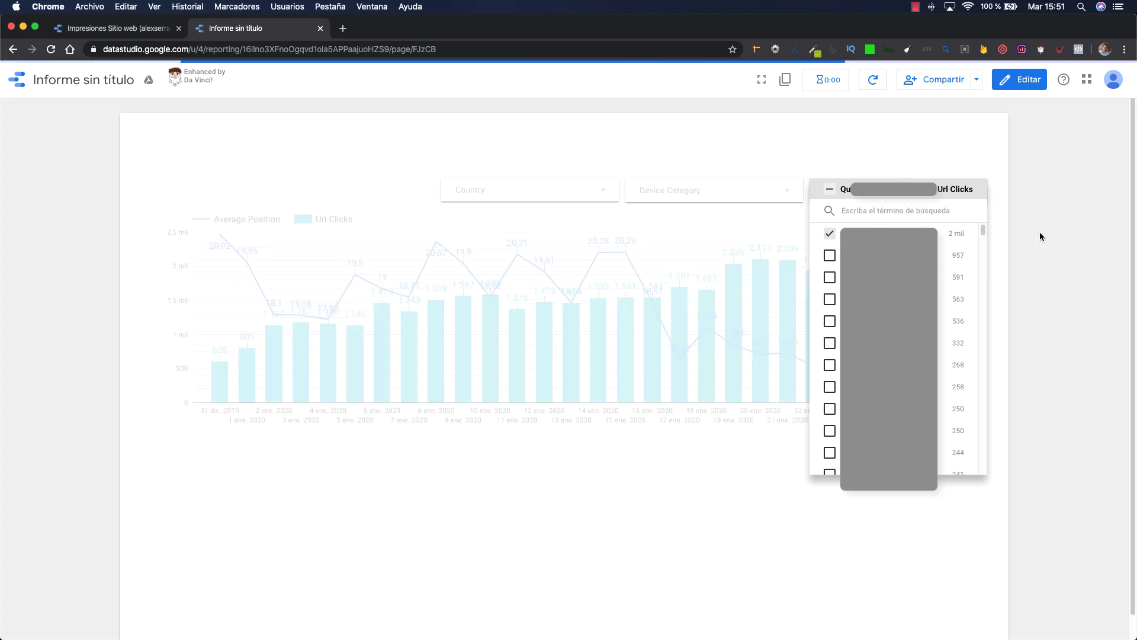
left_click(1039, 233)
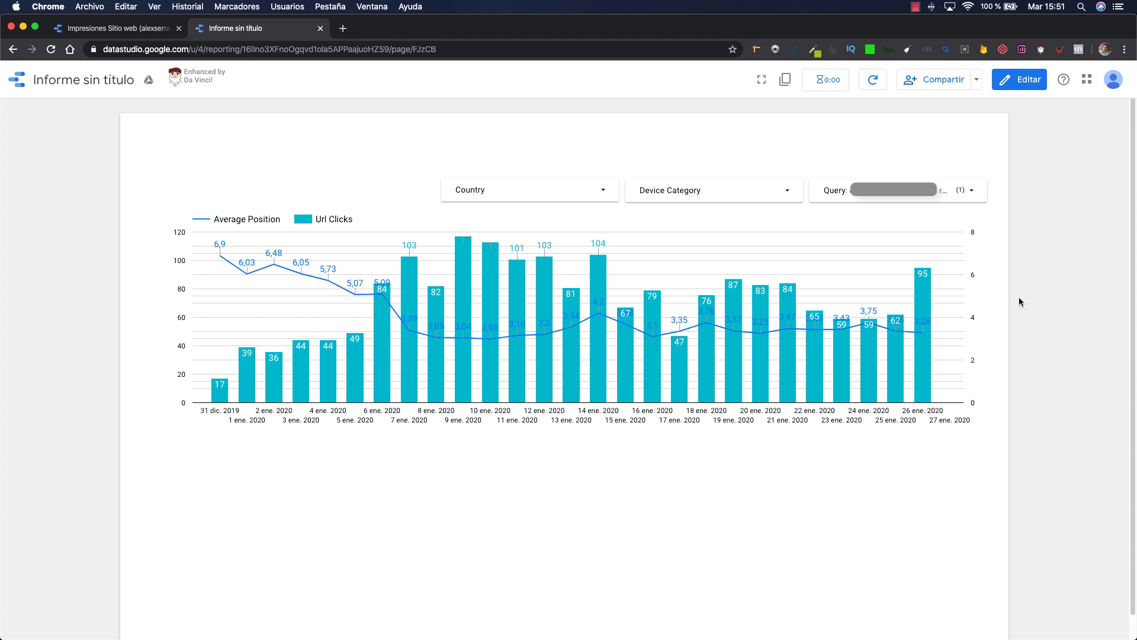
Step: Restrict the Country filter to only Spain and the Device Category filter to only MOBILE
mouse_move(224, 301)
left_click(579, 190)
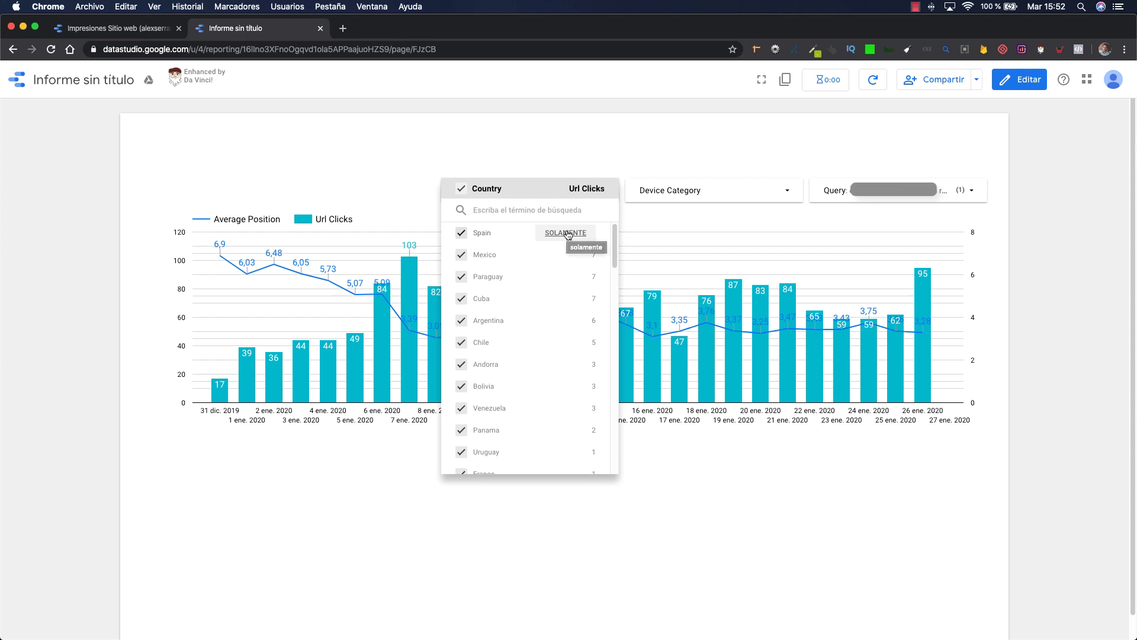
left_click(568, 233)
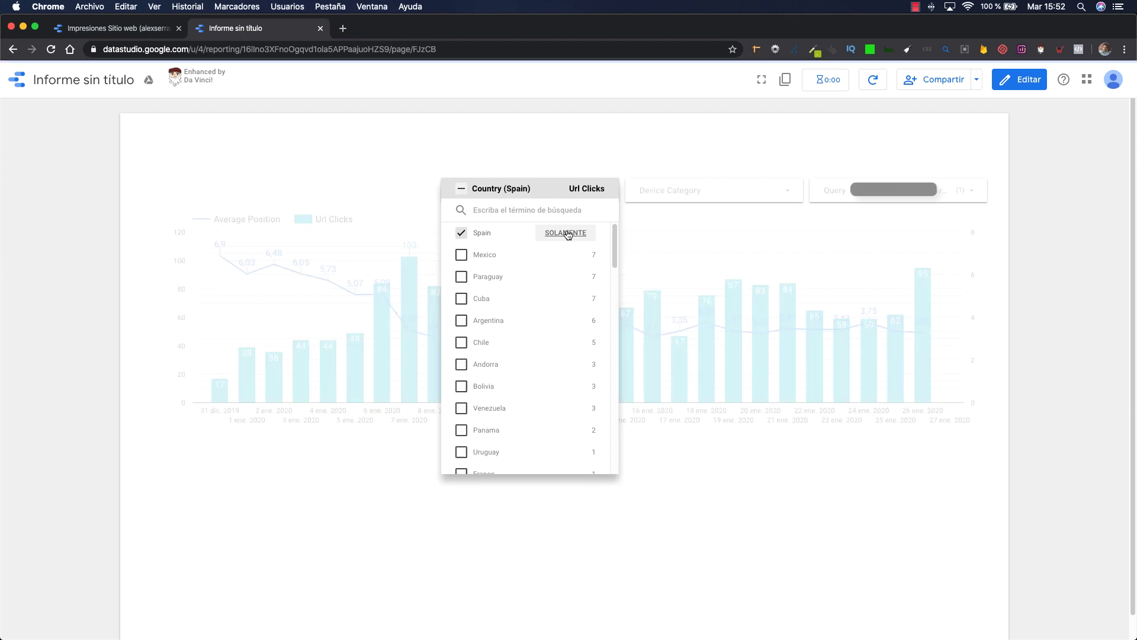
left_click(1097, 164)
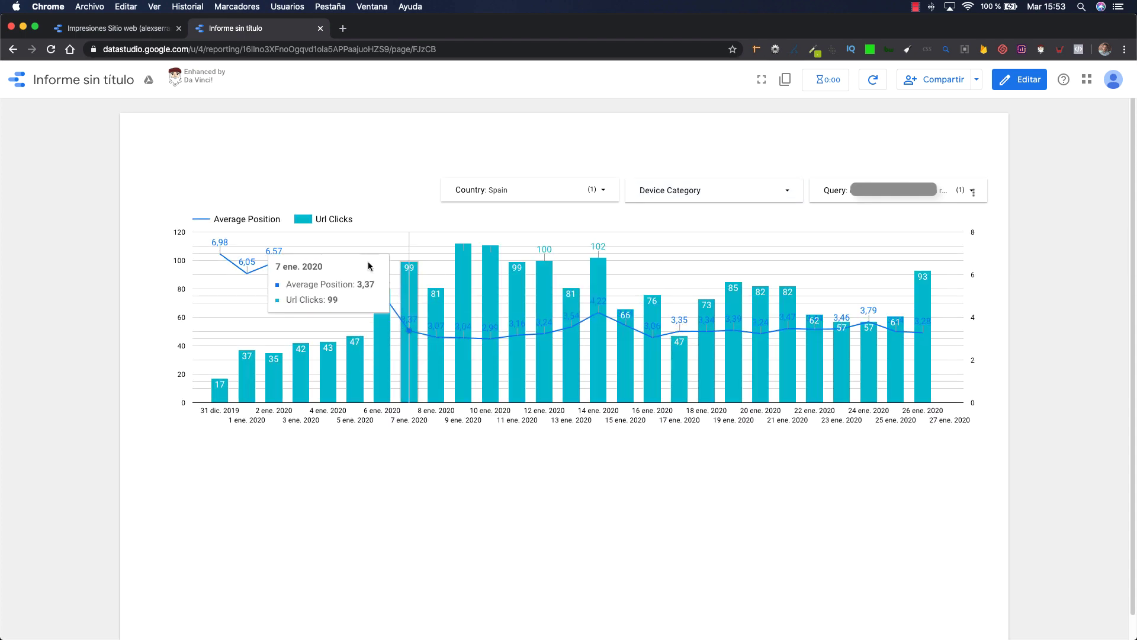
left_click(740, 187)
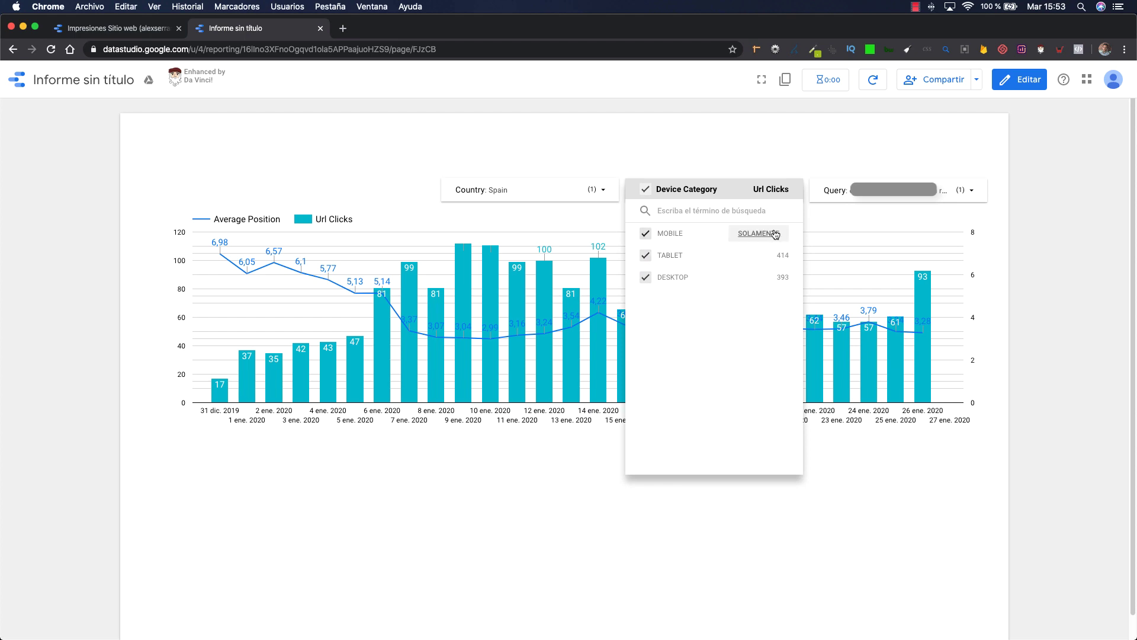
left_click(758, 233)
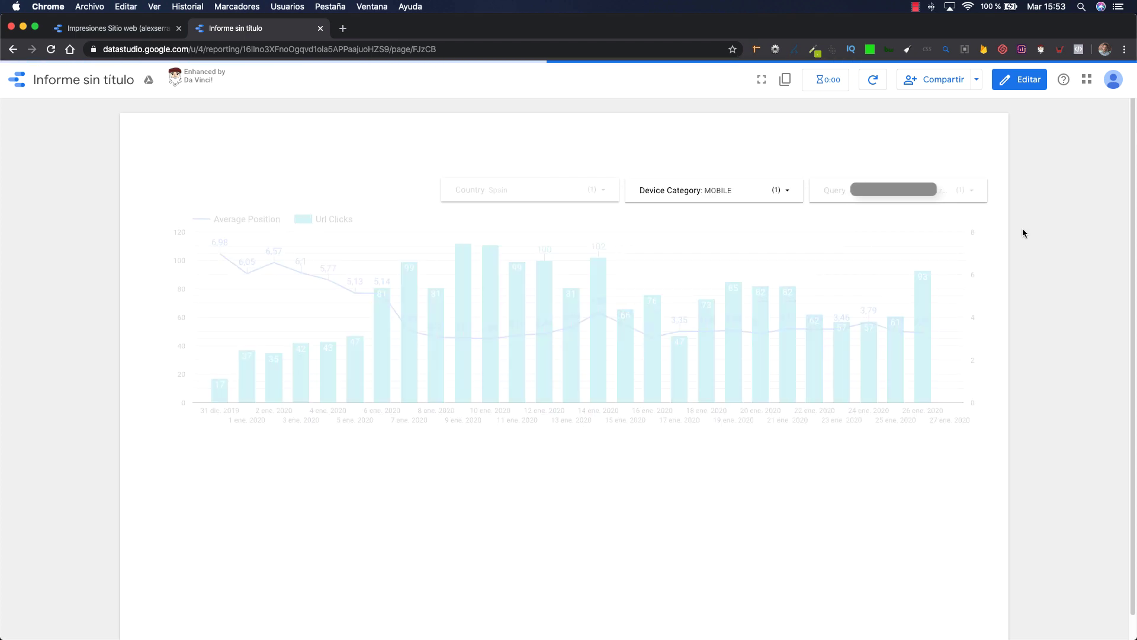